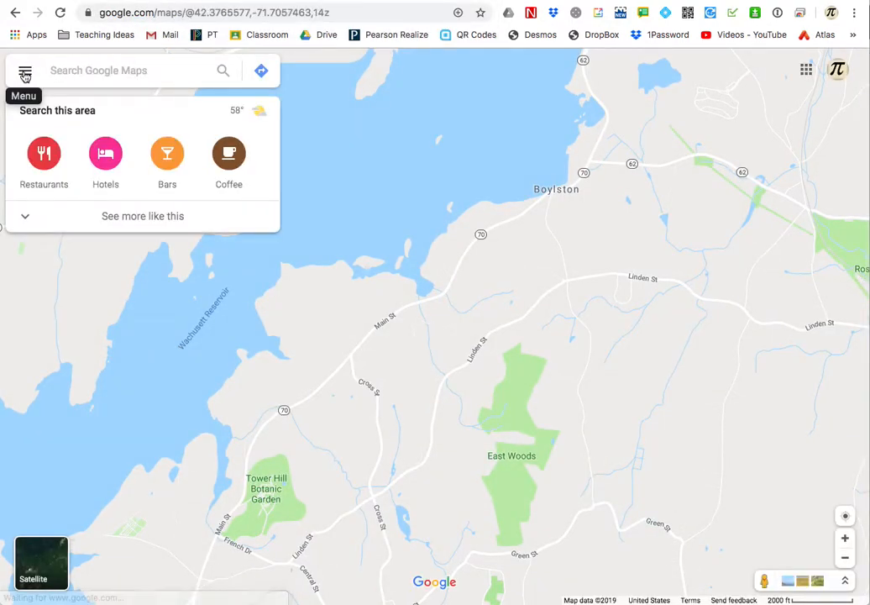
# Create a new custom map from the saved maps in Your places.
pyautogui.click(25, 74)
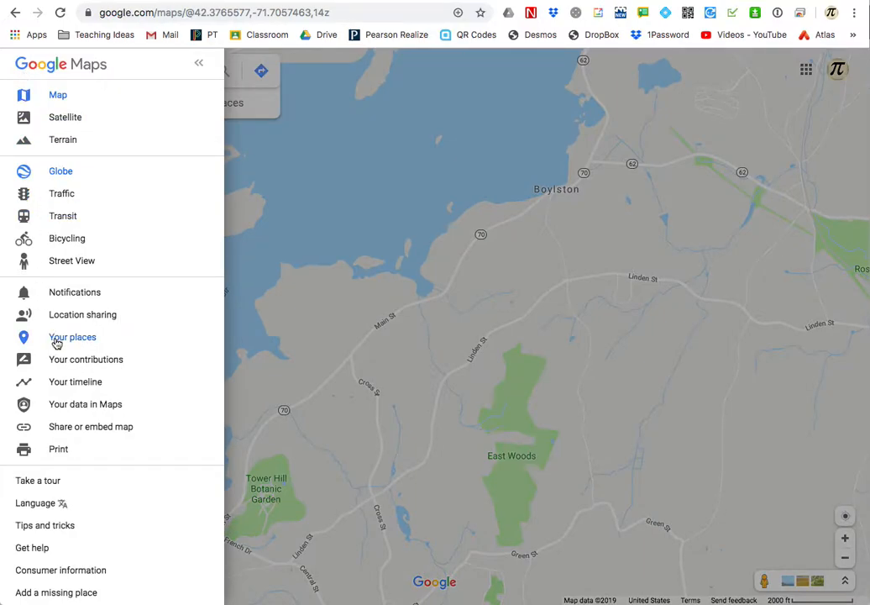
pyautogui.click(55, 336)
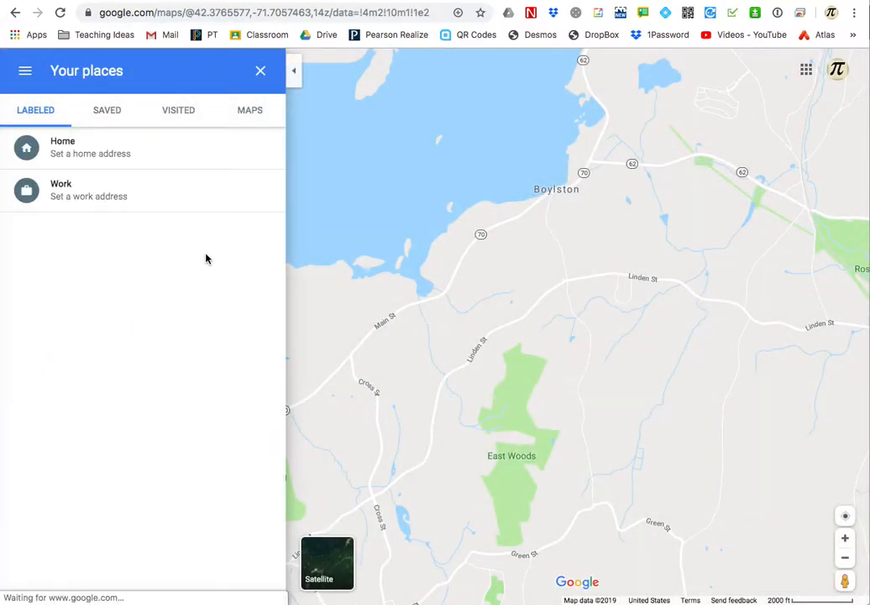
pyautogui.click(254, 107)
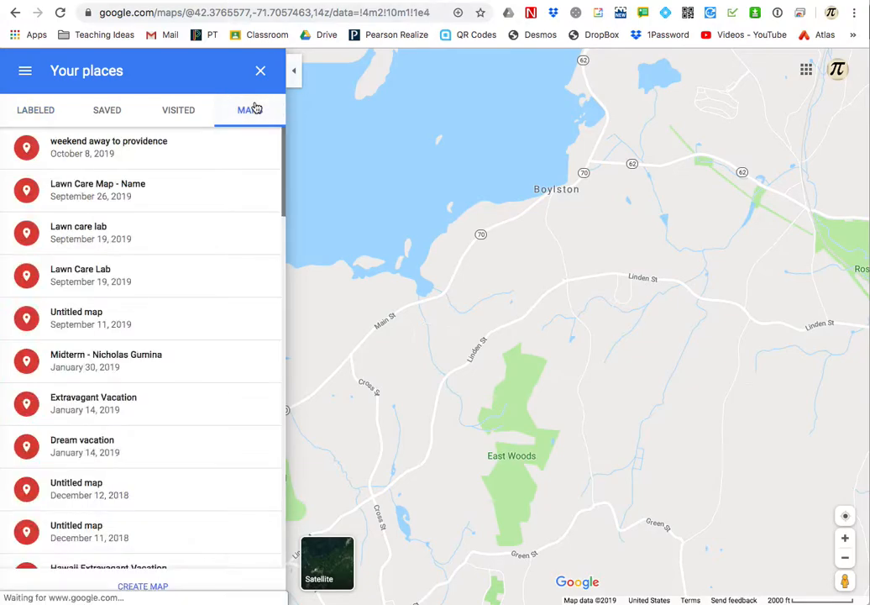
pyautogui.click(147, 588)
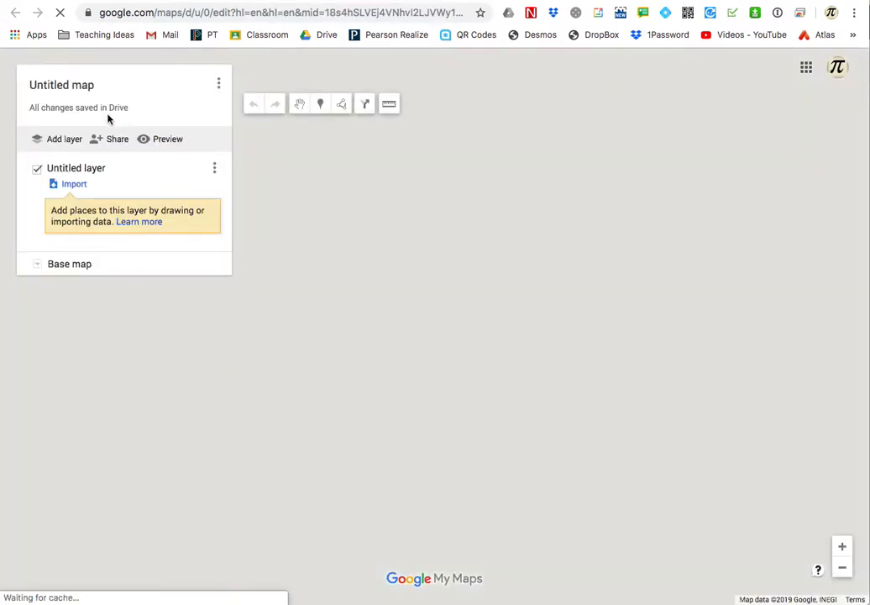
# Title the untitled map "Weekend Away- Name", leave the description empty and save it.
pyautogui.click(72, 89)
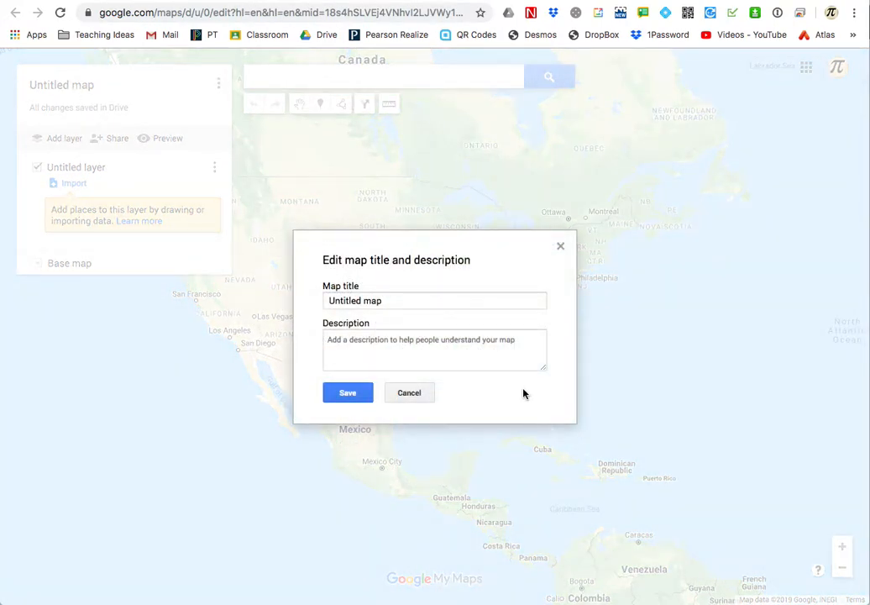
pyautogui.click(412, 299)
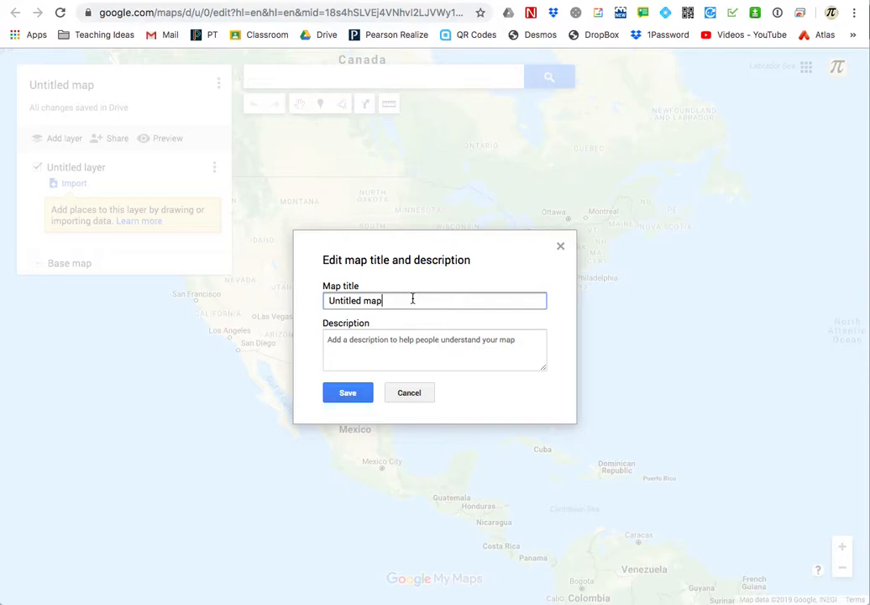
pyautogui.press('super+a')
pyautogui.write('Weel')
pyautogui.write('end Away- Name')
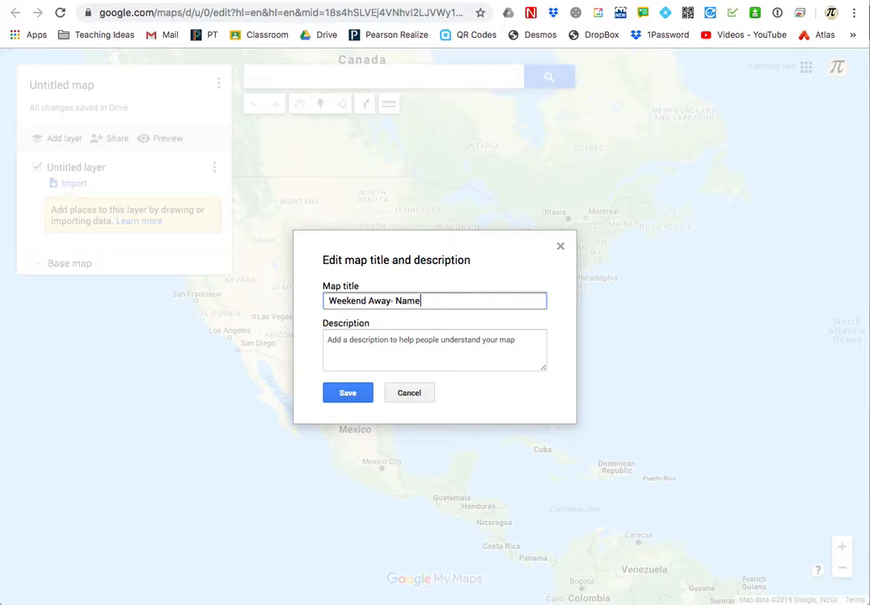
pyautogui.click(374, 344)
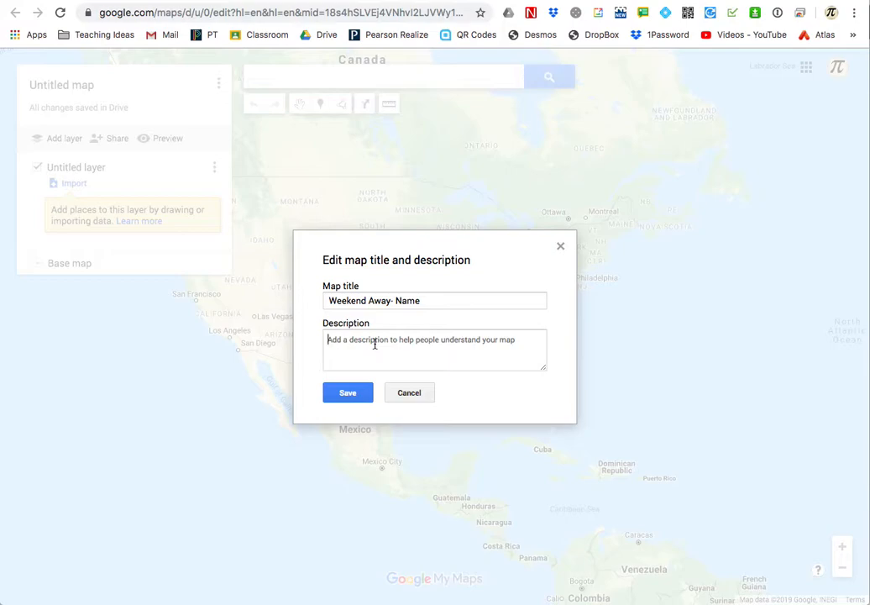
pyautogui.click(354, 395)
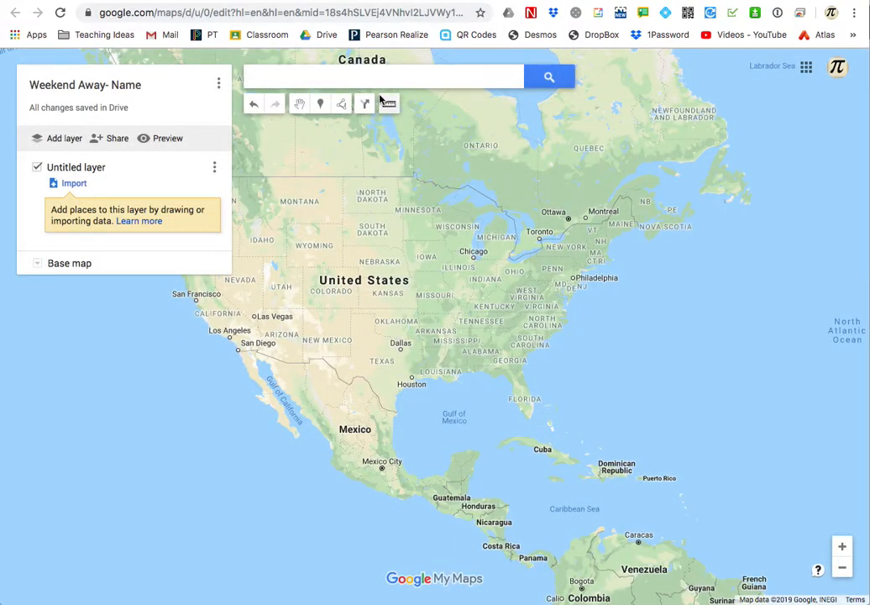
# Find Tahanto Regional High School in Boylston, MA and add it to the map's layer.
pyautogui.click(337, 81)
pyautogui.write('t')
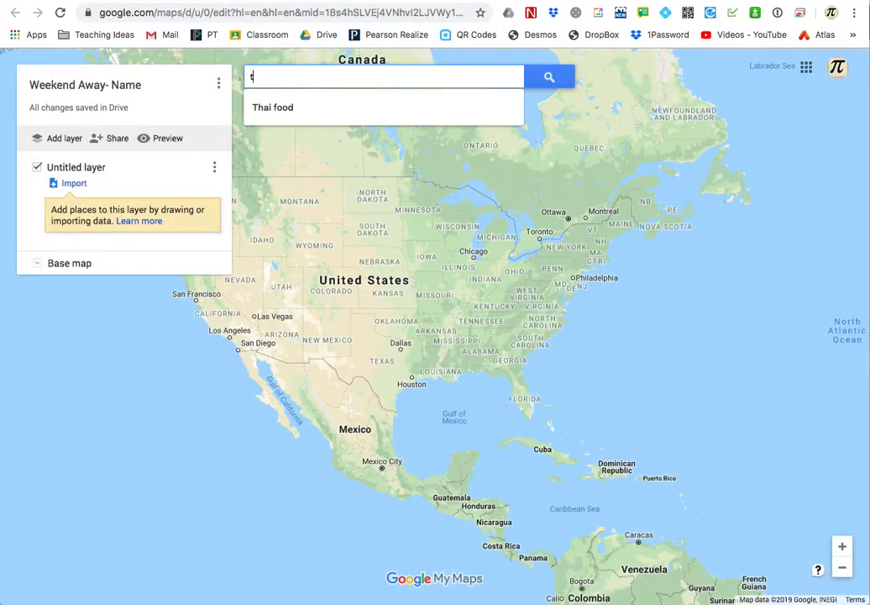
pyautogui.write('ahanto')
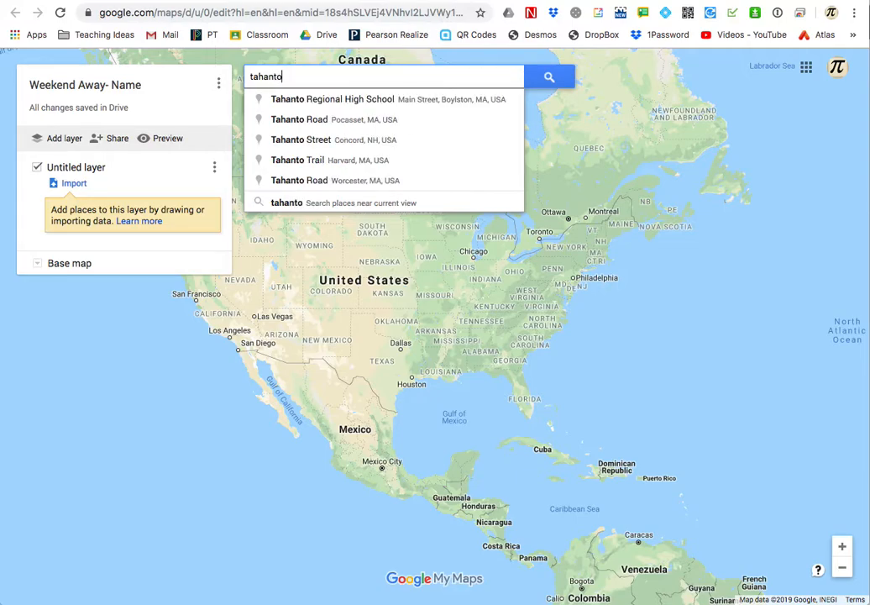
pyautogui.click(370, 99)
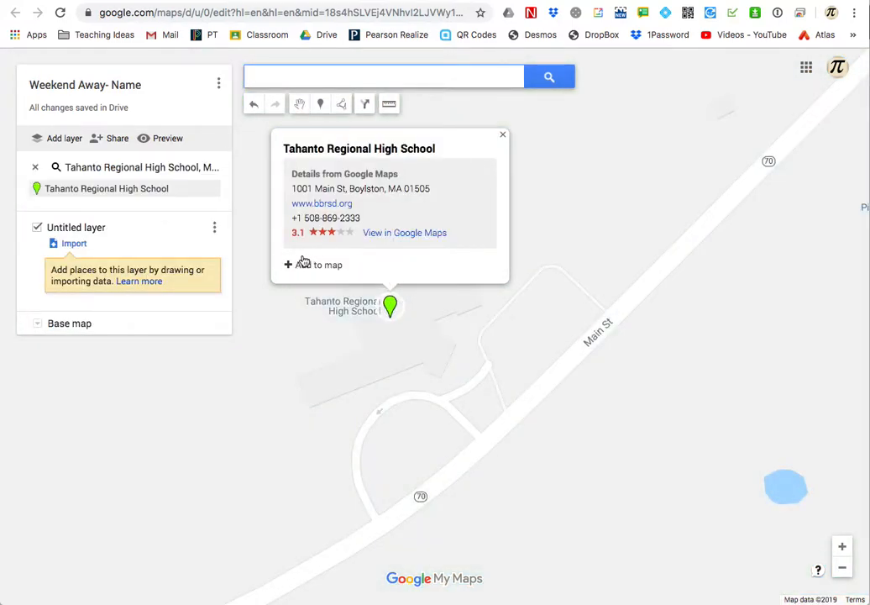
pyautogui.click(310, 266)
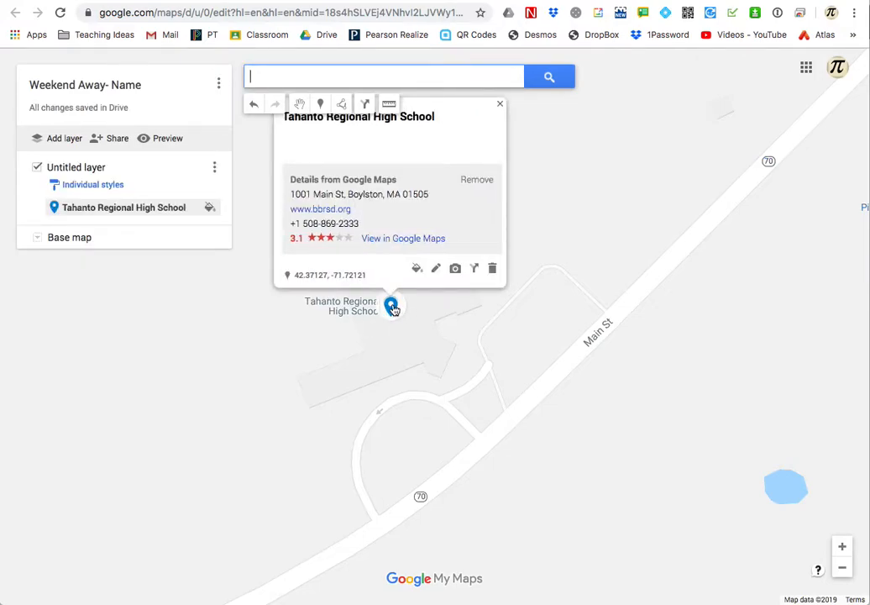
# Change the Tahanto Regional High School marker's color to dark green.
pyautogui.click(210, 207)
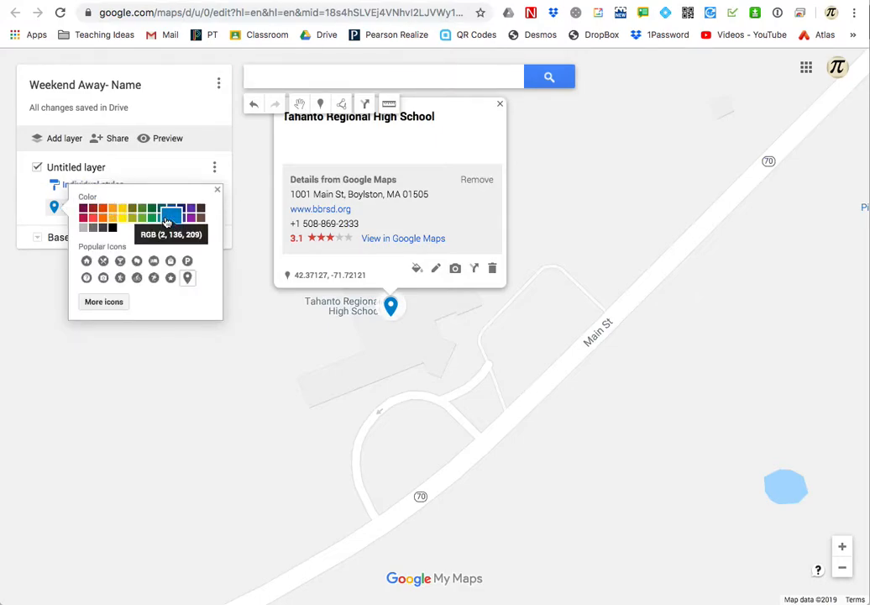
pyautogui.click(151, 208)
pyautogui.click(387, 275)
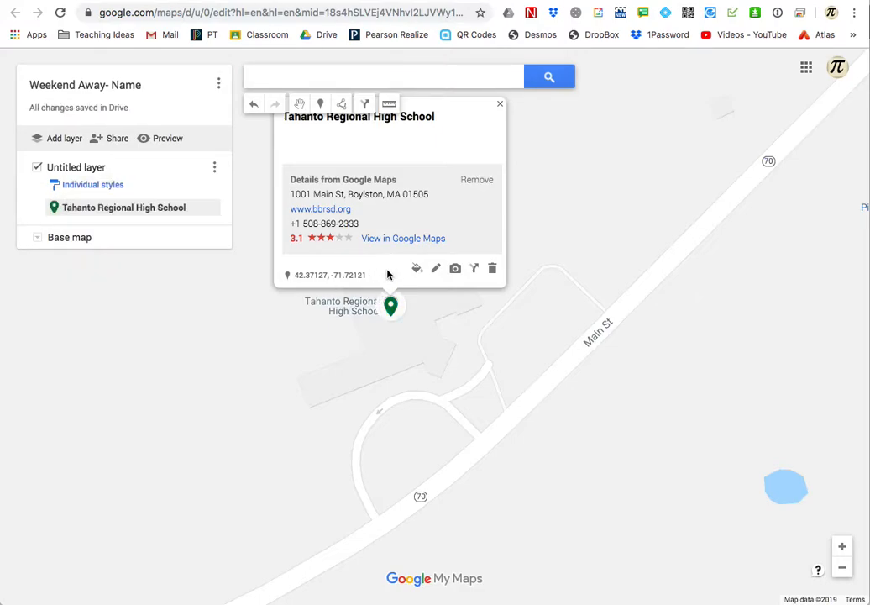
# Give the high school marker the description "Start from here.", save it and close its details.
pyautogui.click(433, 269)
pyautogui.click(349, 139)
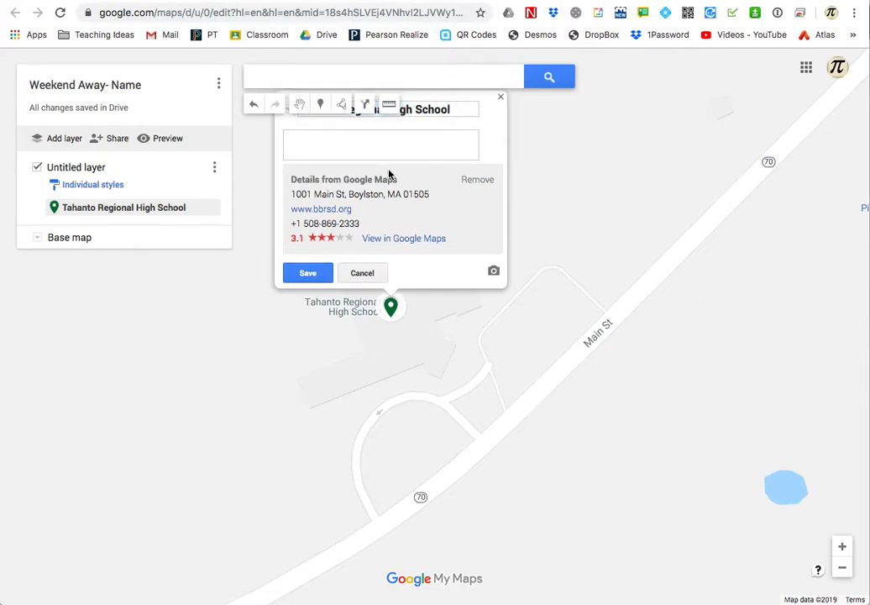
pyautogui.write('Start from here.')
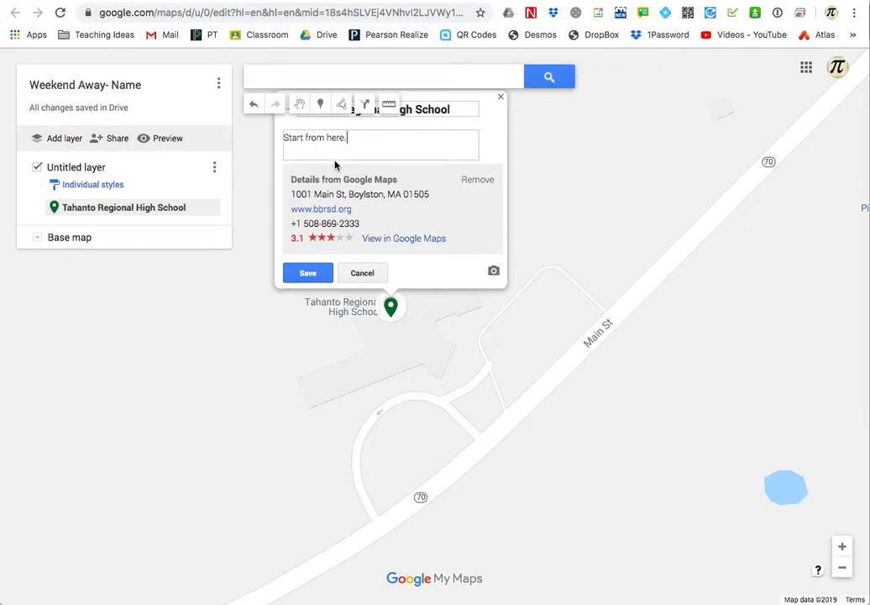
pyautogui.click(308, 283)
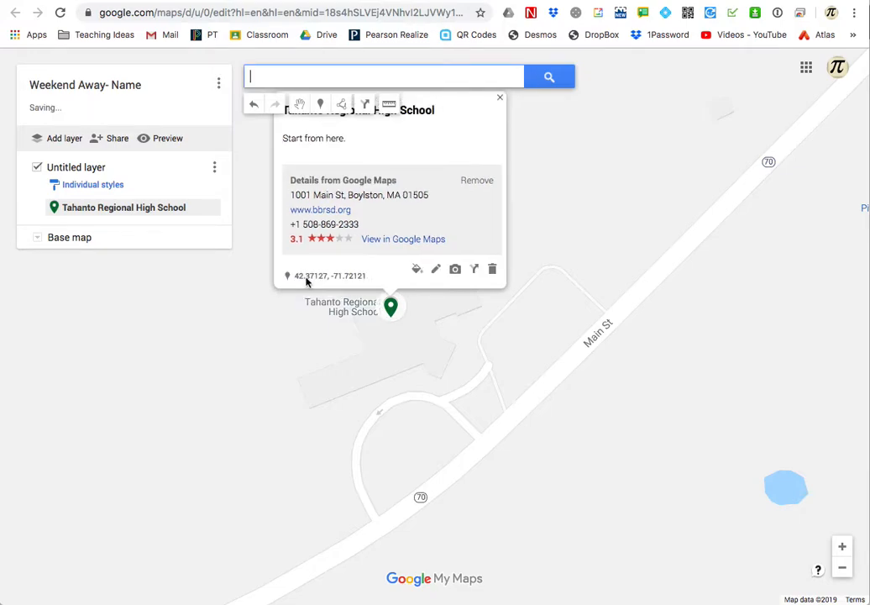
pyautogui.click(310, 294)
# Find Pawtuckaway State Park in Nottingham, NH and add it to the map's layer.
pyautogui.click(323, 78)
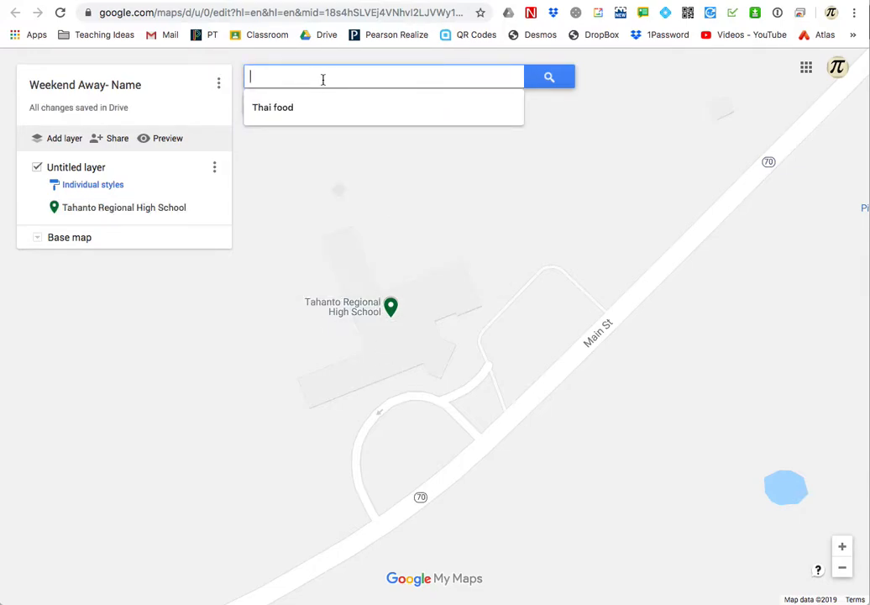
pyautogui.write('pawt')
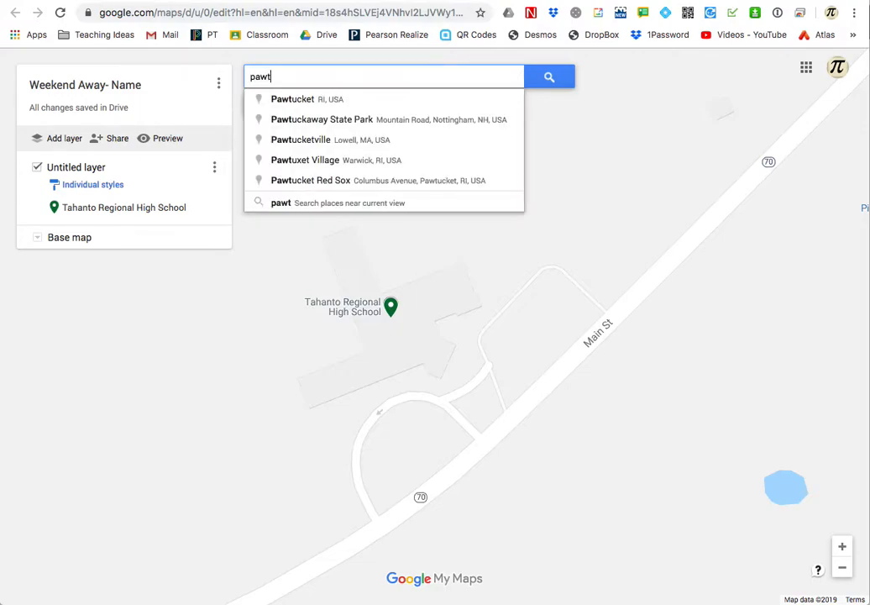
pyautogui.write('uck')
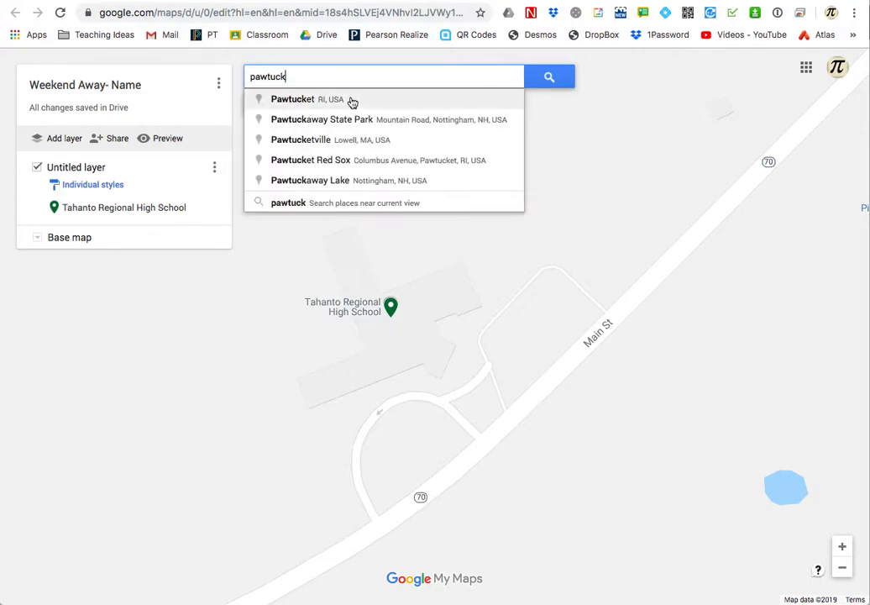
pyautogui.click(360, 120)
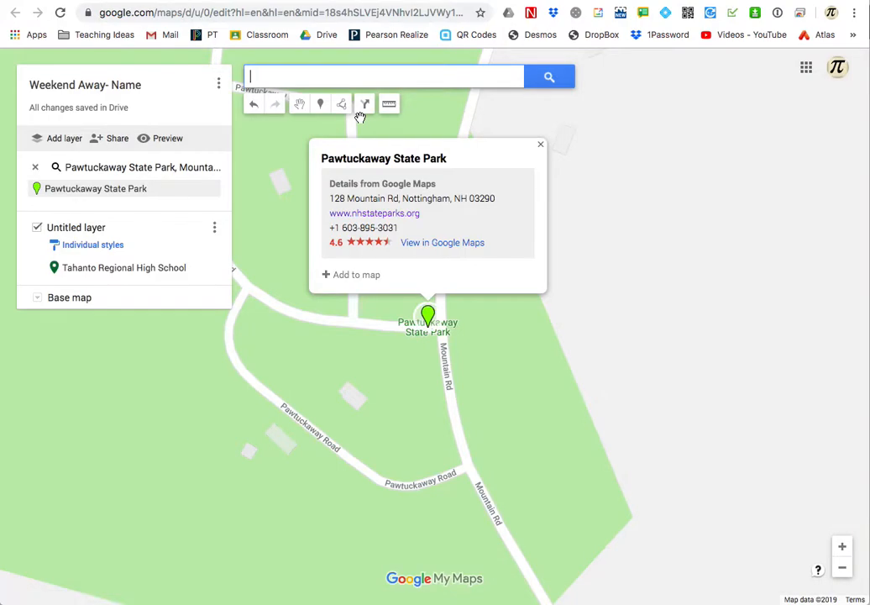
pyautogui.click(332, 275)
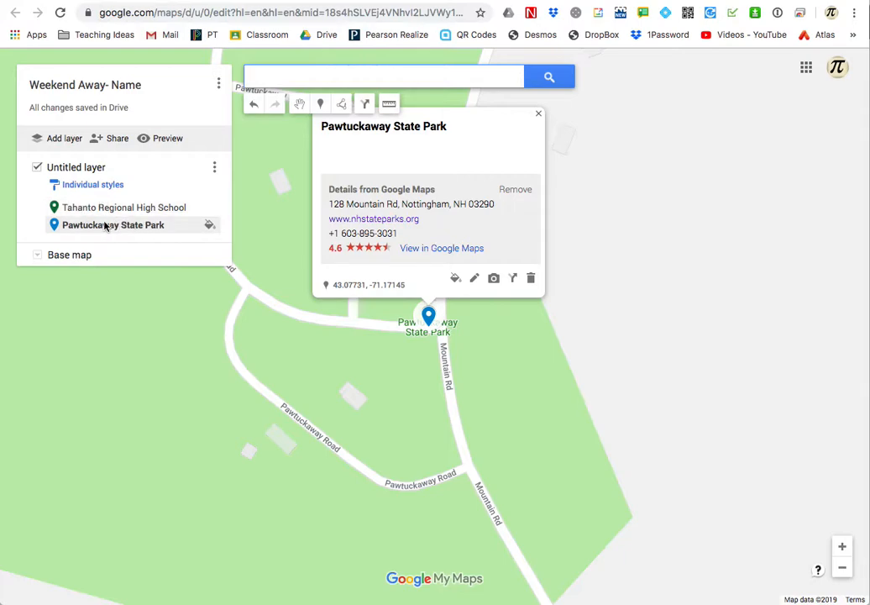
# Give the Pawtuckaway State Park marker the description "Camp in site 334" and save it.
pyautogui.click(474, 278)
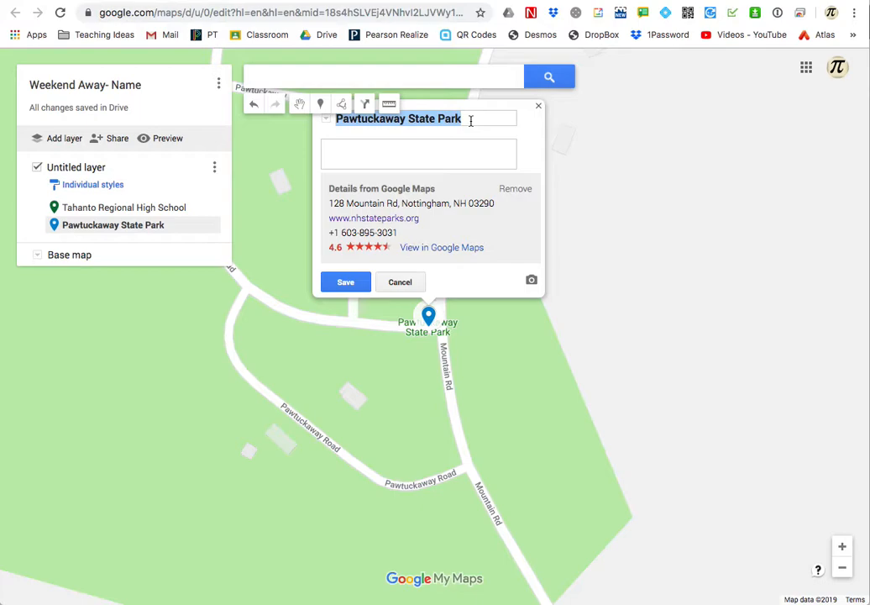
pyautogui.click(440, 151)
pyautogui.write('Camp in site 334')
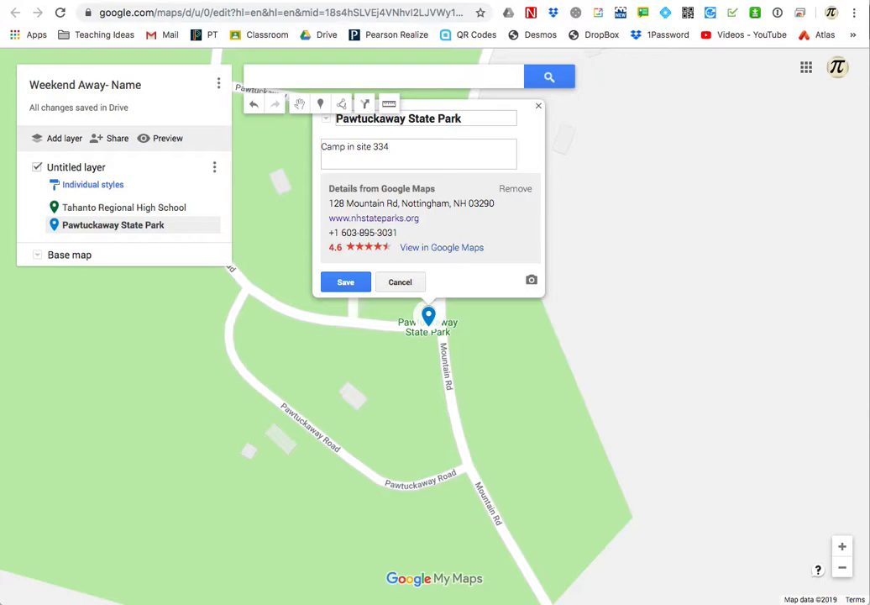
pyautogui.click(349, 282)
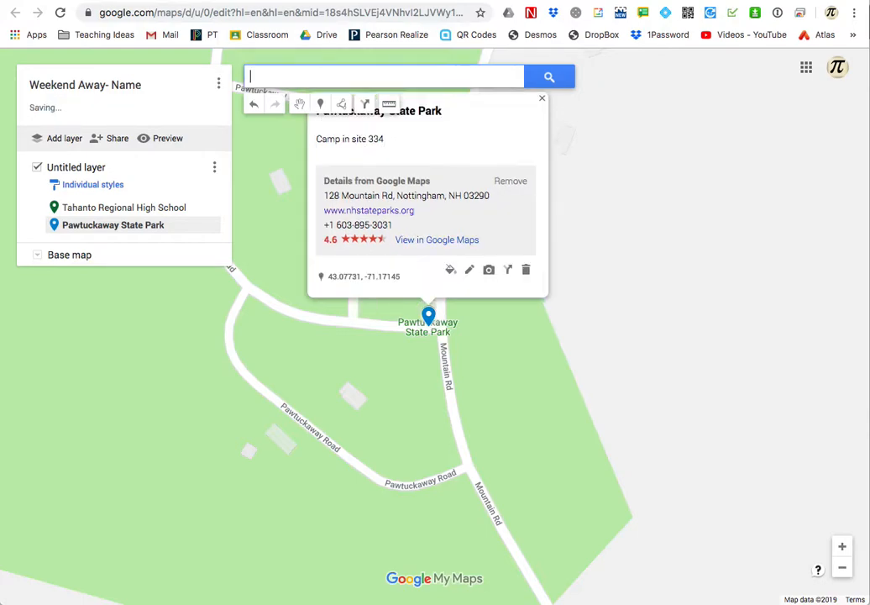
# Add a second line with the 34$ price to the state park marker's description and save it.
pyautogui.click(475, 281)
pyautogui.click(406, 146)
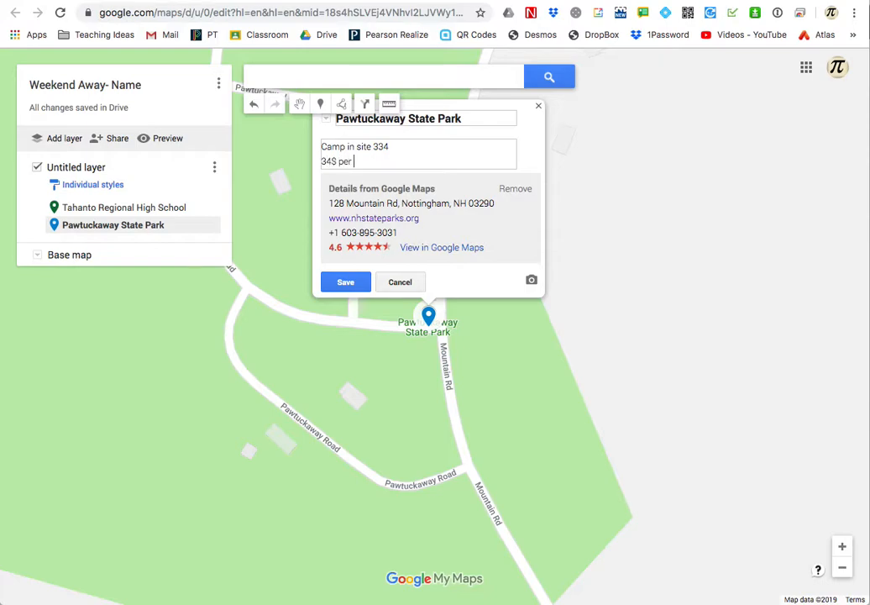
pyautogui.click(345, 282)
pyautogui.click(427, 389)
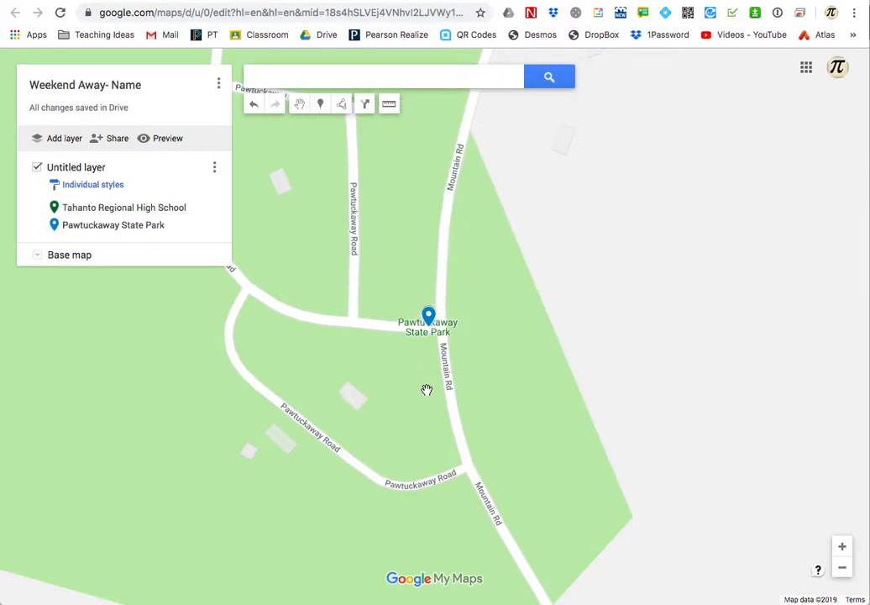
# Examine where the high school and state park markers lie relative to each other on the regional map.
pyautogui.scroll(-5, 427, 389)
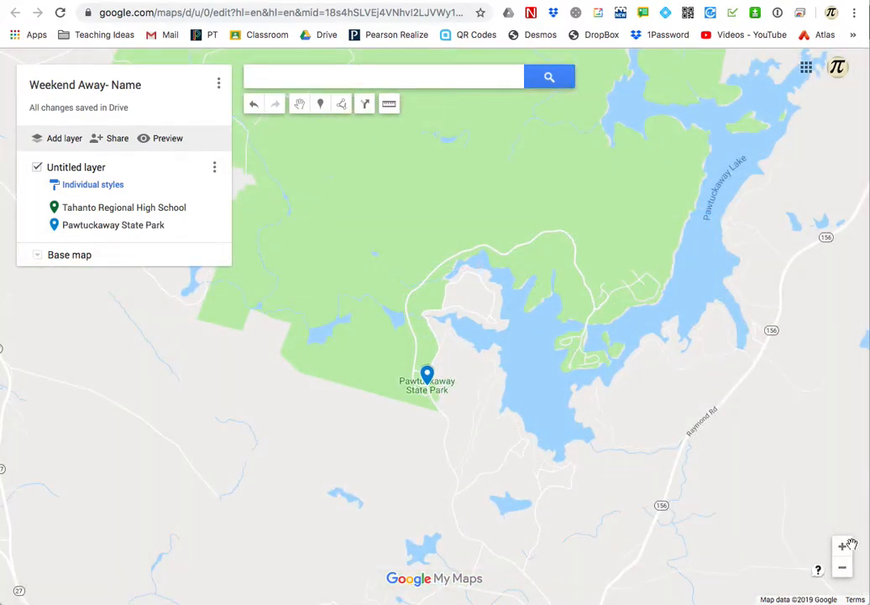
pyautogui.click(842, 568)
pyautogui.click(841, 546)
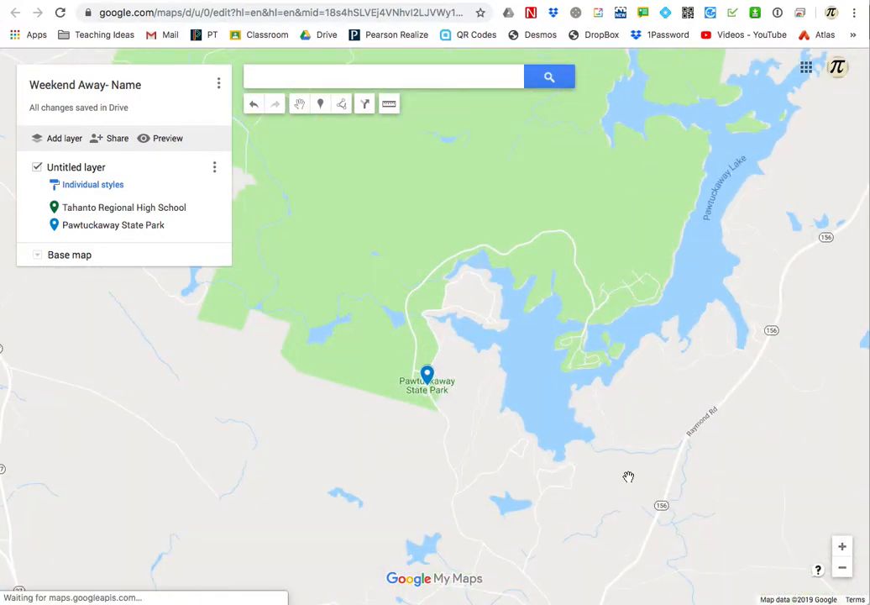
pyautogui.scroll(-1, 628, 476)
pyautogui.scroll(-3, 629, 476)
pyautogui.moveTo(628, 476)
pyautogui.mouseDown()
pyautogui.moveTo(501, 295)
pyautogui.moveTo(552, 447)
pyautogui.moveTo(441, 283)
pyautogui.mouseUp()
pyautogui.scroll(-2, 441, 284)
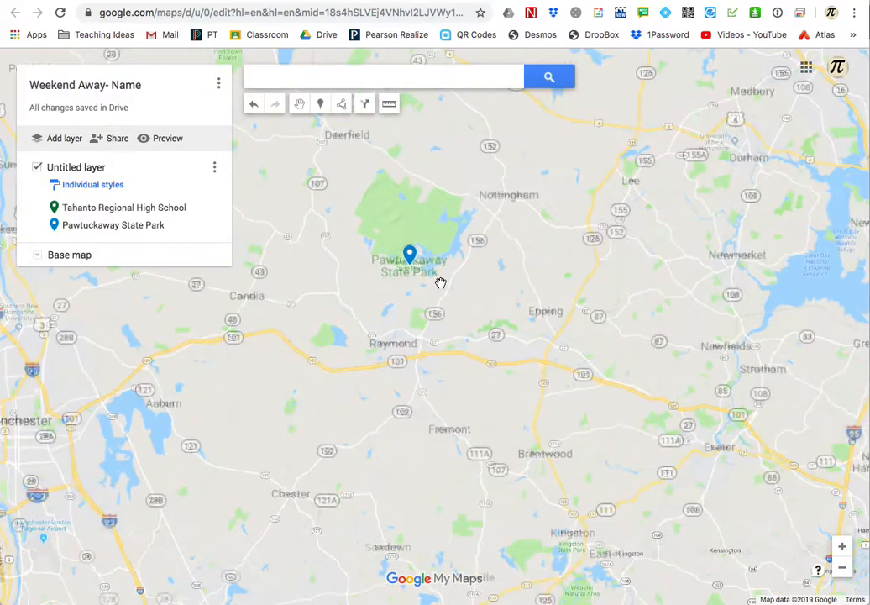
pyautogui.scroll(-1, 441, 272)
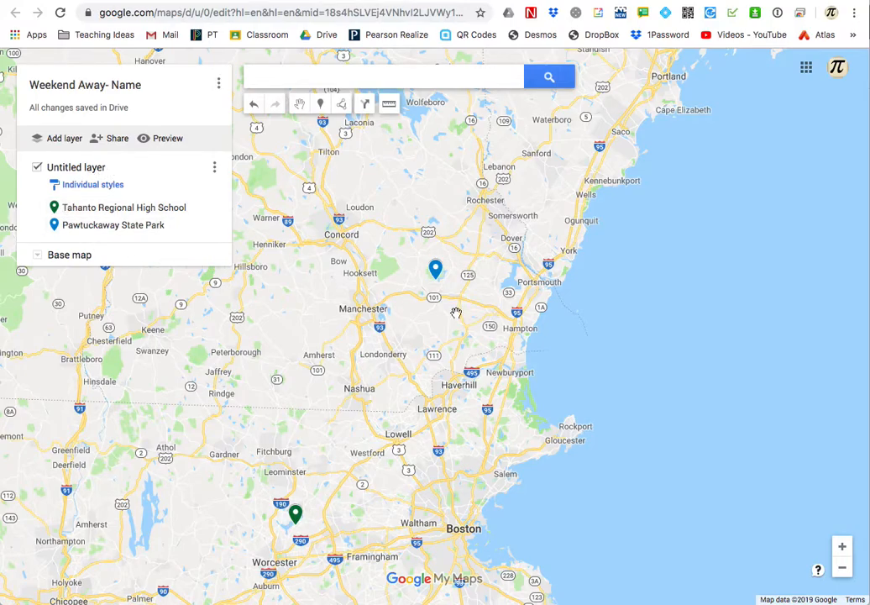
# Search for "Thai food" near Pawtuckaway State Park and clear the search text.
pyautogui.scroll(1, 443, 276)
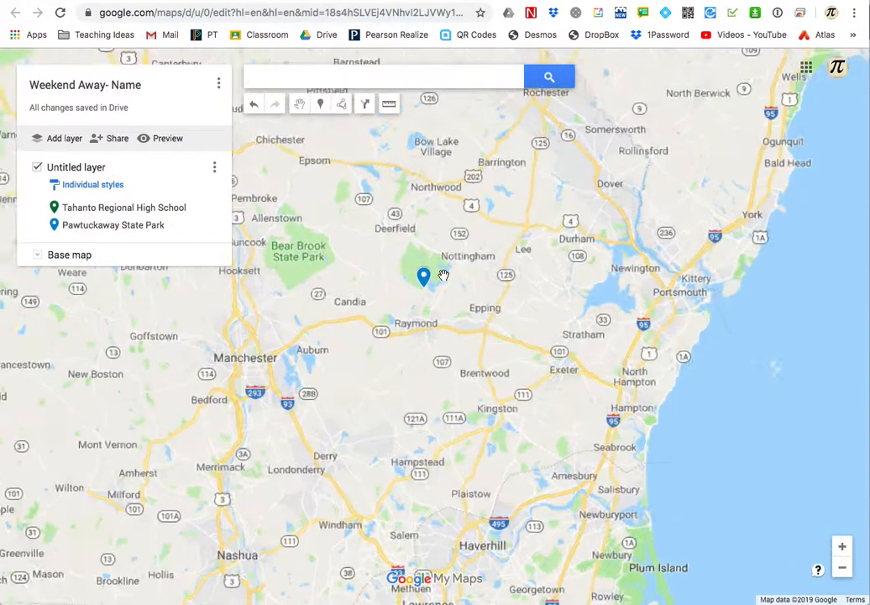
pyautogui.scroll(3, 443, 276)
pyautogui.moveTo(396, 365); pyautogui.dragTo(466, 332)
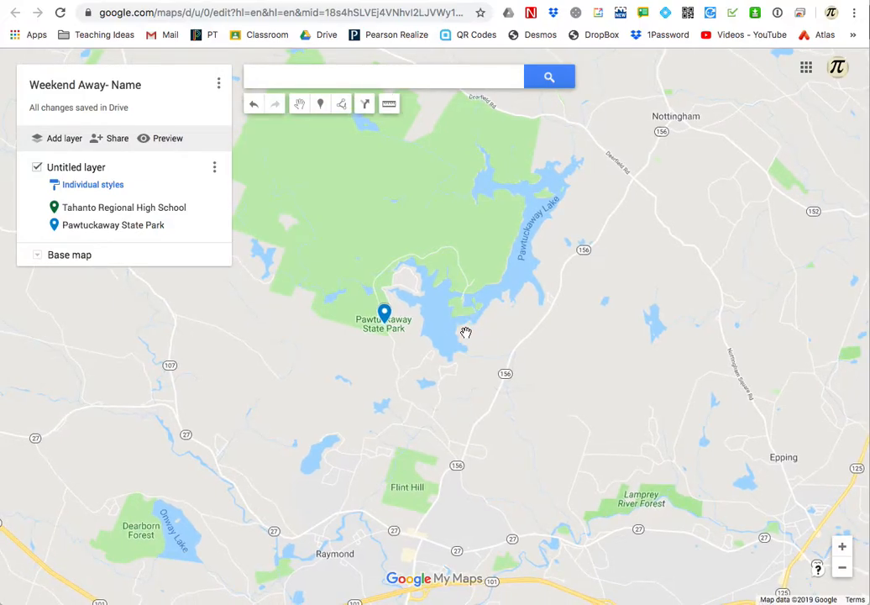
pyautogui.click(346, 78)
pyautogui.write('Thai food')
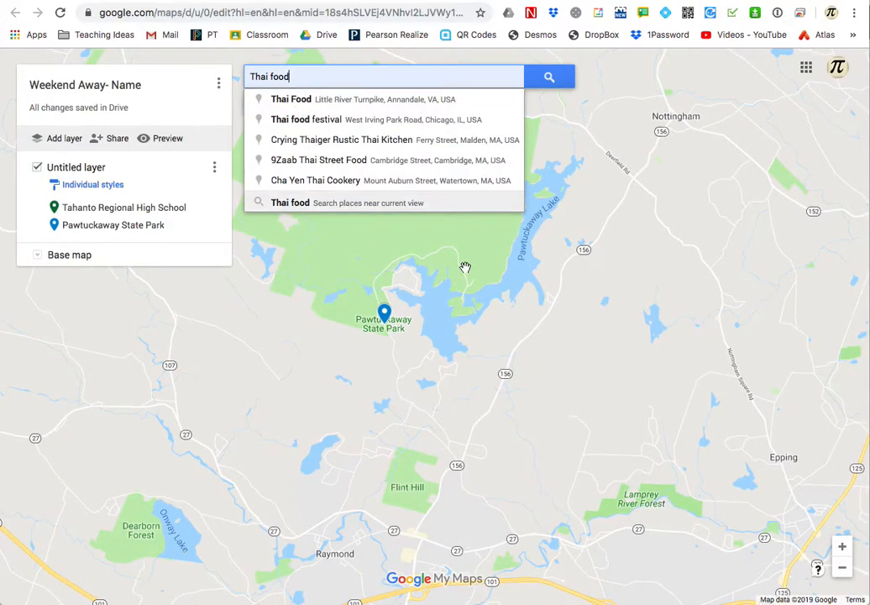
pyautogui.press('BackSpace')
pyautogui.press('BackSpace')
pyautogui.press('BackSpace')
pyautogui.press('BackSpace')
pyautogui.press('BackSpace')
pyautogui.press('BackSpace')
pyautogui.press('BackSpace')
pyautogui.press('BackSpace')
pyautogui.press('BackSpace')
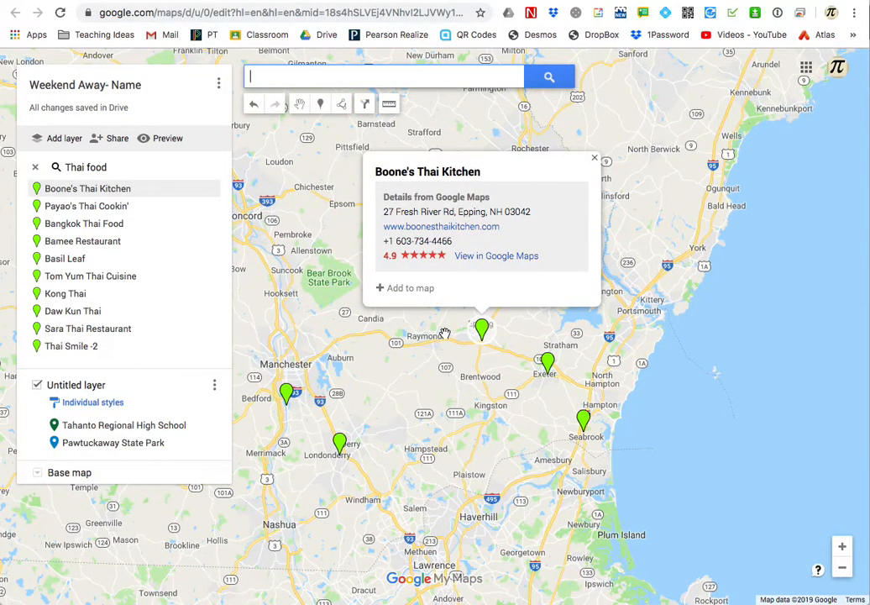
# Add Boone's Thai Kitchen in Epping to the map with the description "Sat night dinner" and dismiss the remaining search results.
pyautogui.click(484, 336)
pyautogui.click(395, 288)
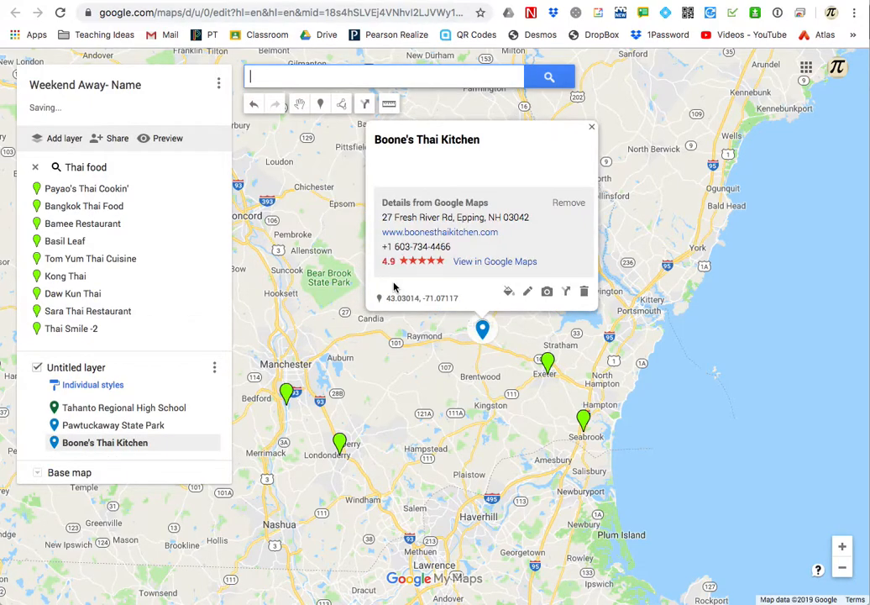
pyautogui.click(527, 292)
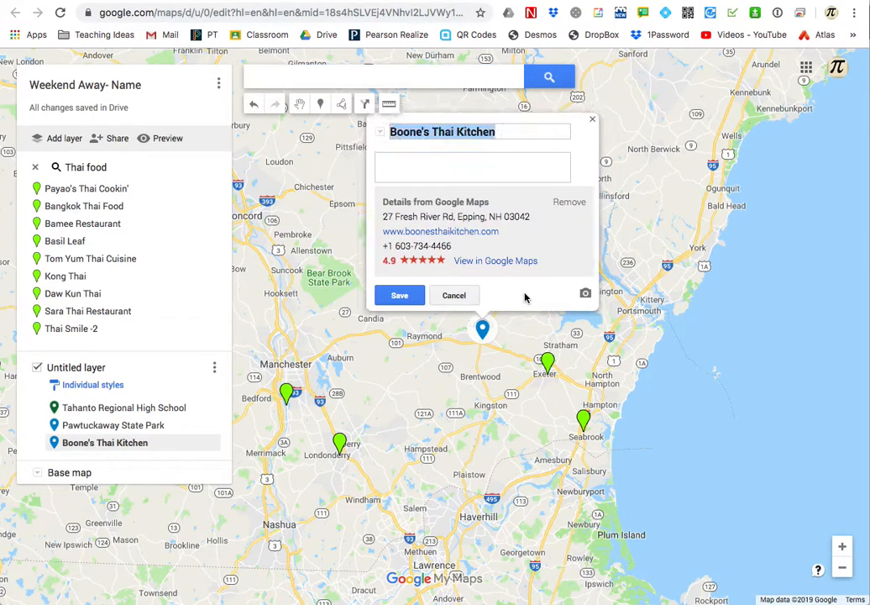
pyautogui.click(445, 167)
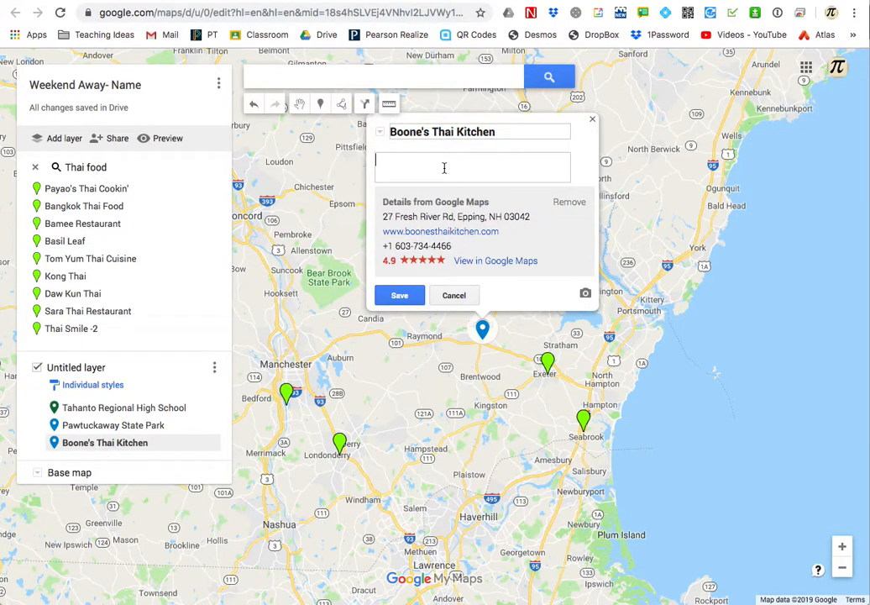
pyautogui.write('Sat night dinner')
pyautogui.click(398, 295)
pyautogui.click(466, 370)
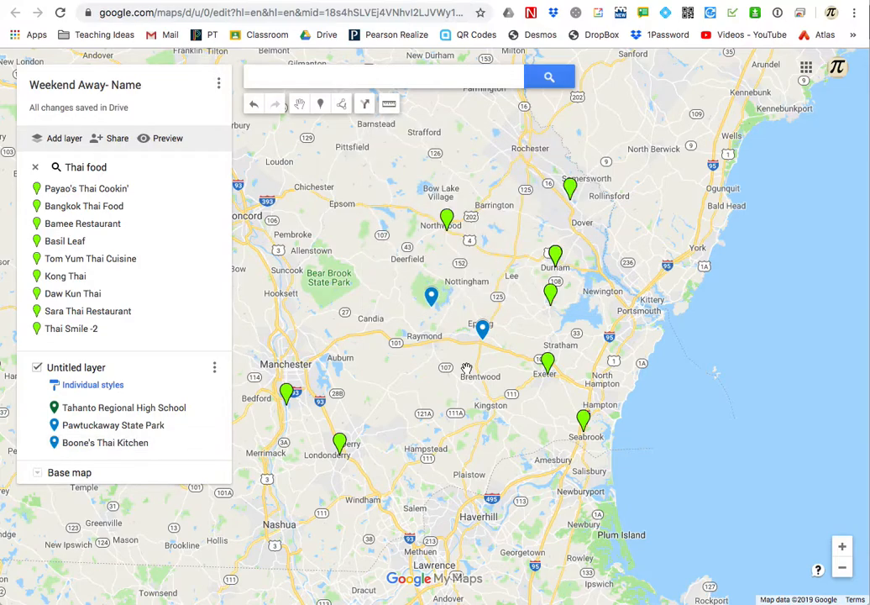
pyautogui.click(35, 167)
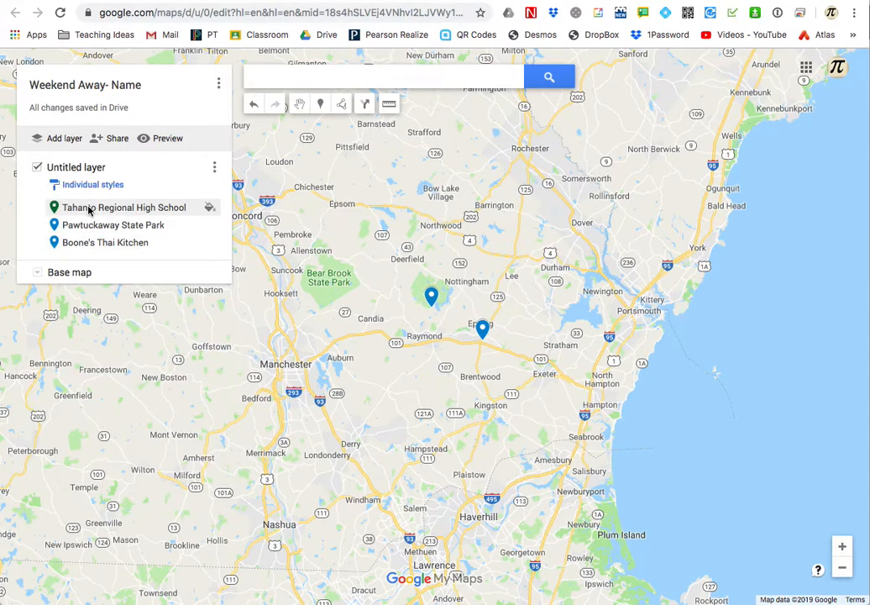
# Create a driving route from Tahanto Regional High School to Pawtuckaway State Park and back to the school.
pyautogui.moveTo(427, 363); pyautogui.dragTo(478, 265)
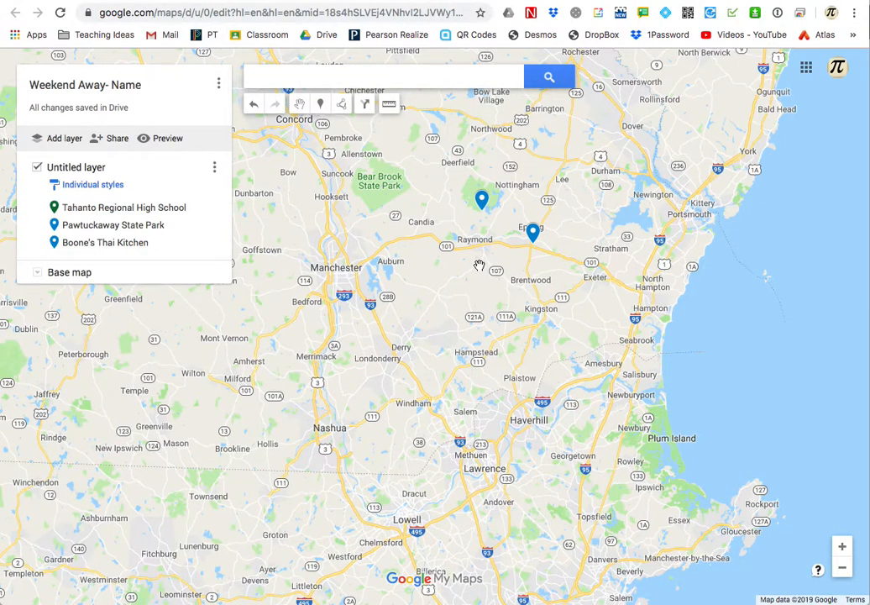
pyautogui.scroll(-2, 478, 265)
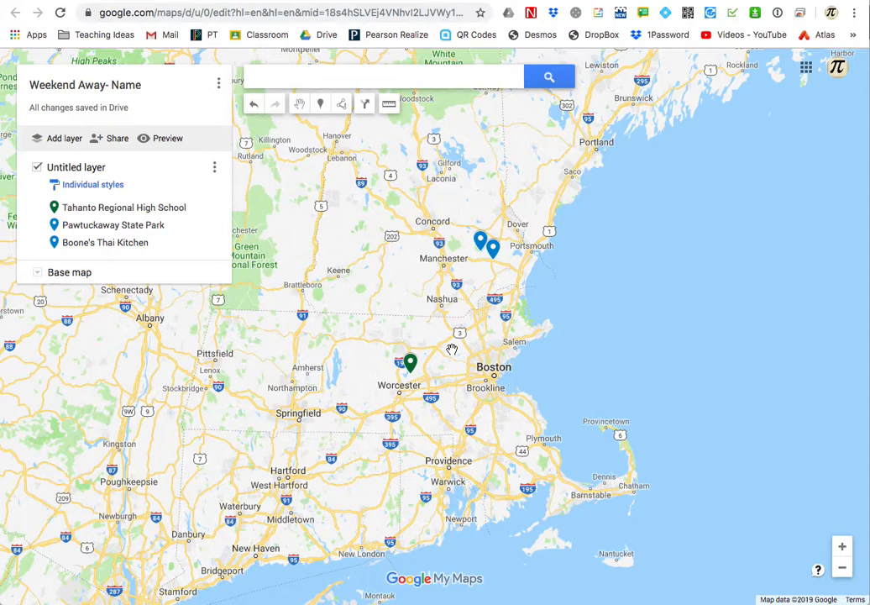
pyautogui.scroll(1, 452, 349)
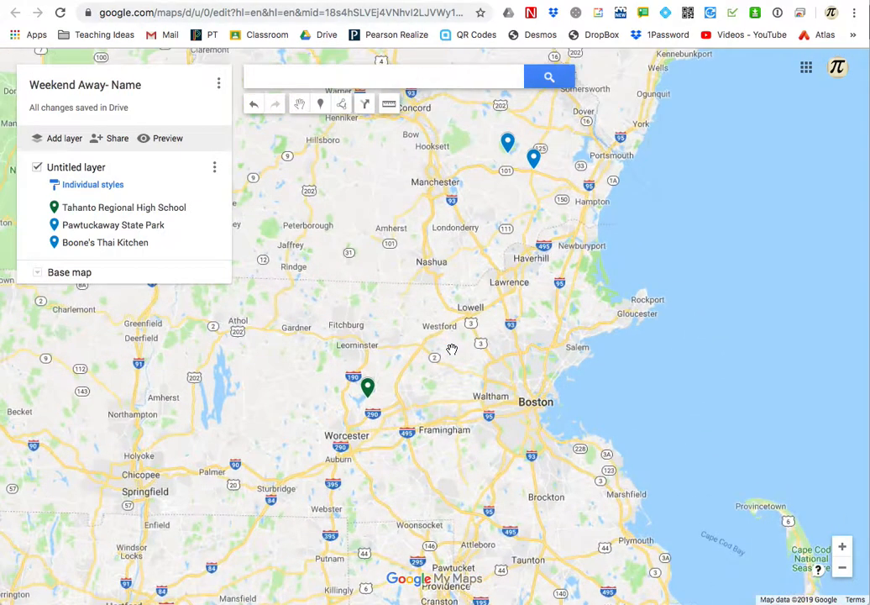
pyautogui.click(367, 390)
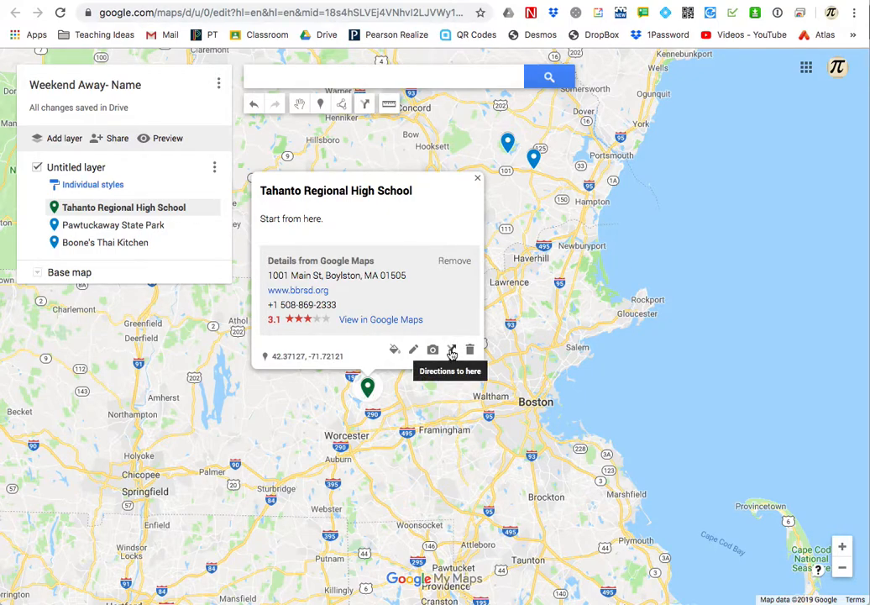
pyautogui.click(507, 142)
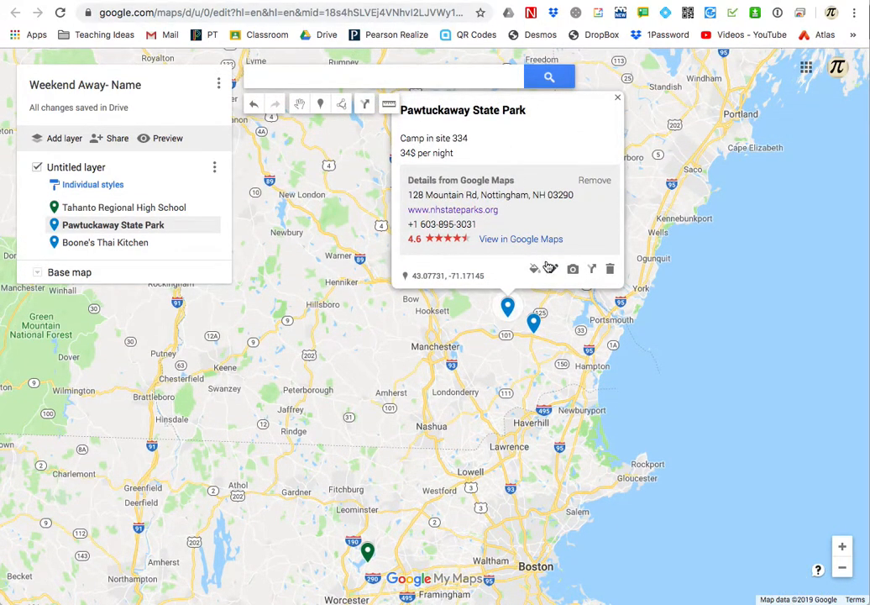
pyautogui.click(593, 269)
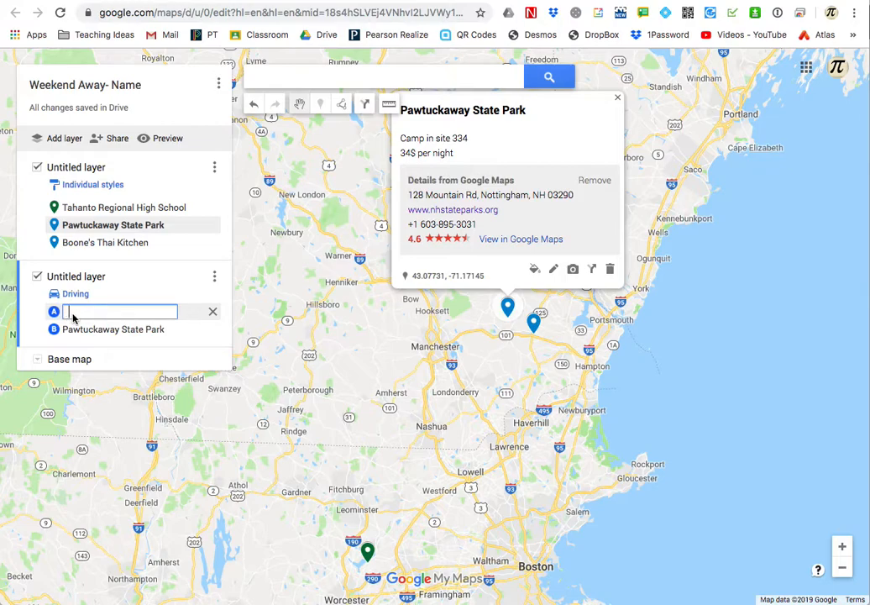
pyautogui.click(368, 552)
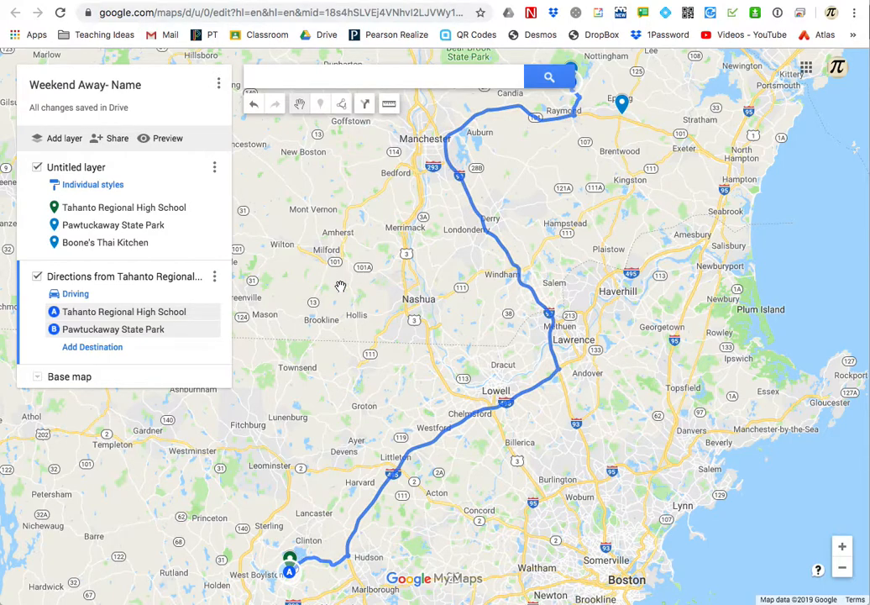
pyautogui.click(99, 348)
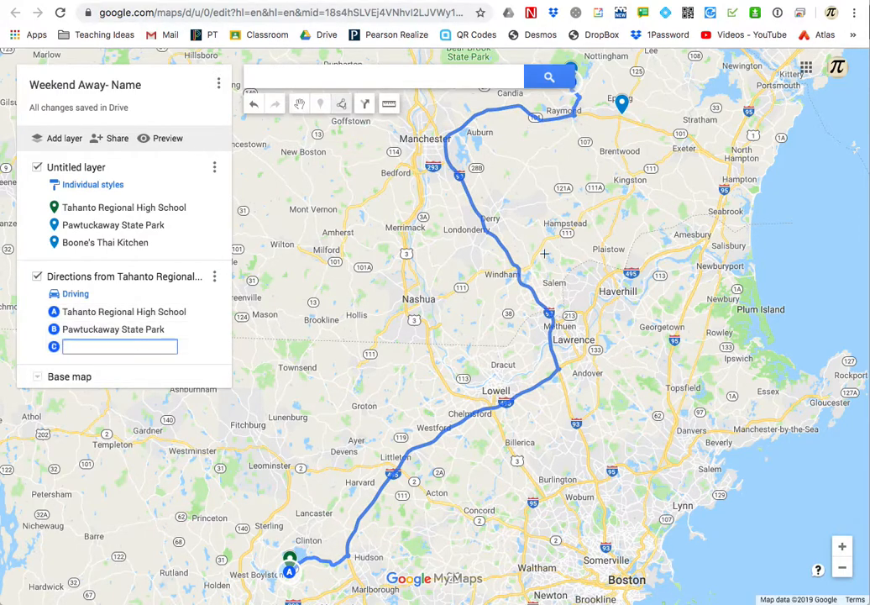
pyautogui.click(290, 557)
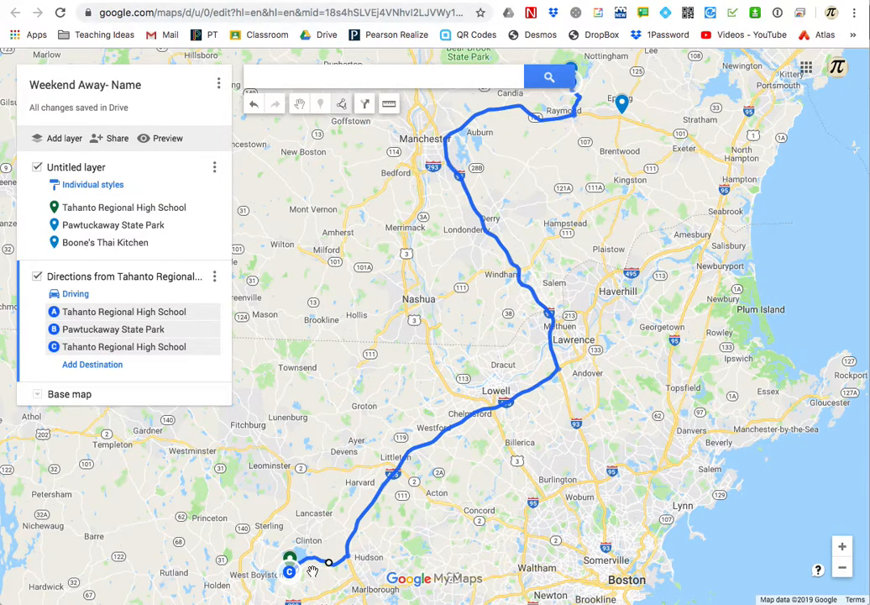
# Check the total distance and driving time of the school-to-park round trip in its step-by-step directions.
pyautogui.click(214, 278)
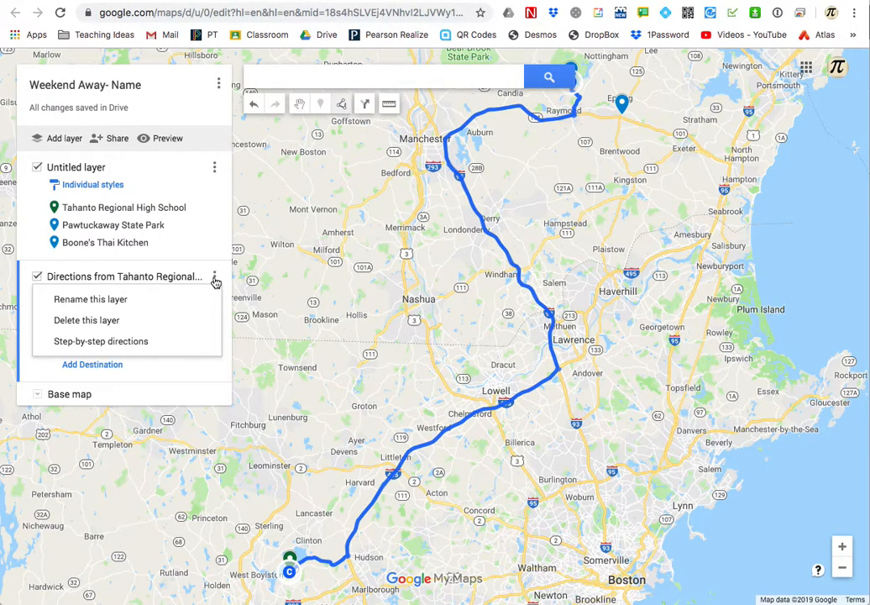
pyautogui.click(99, 341)
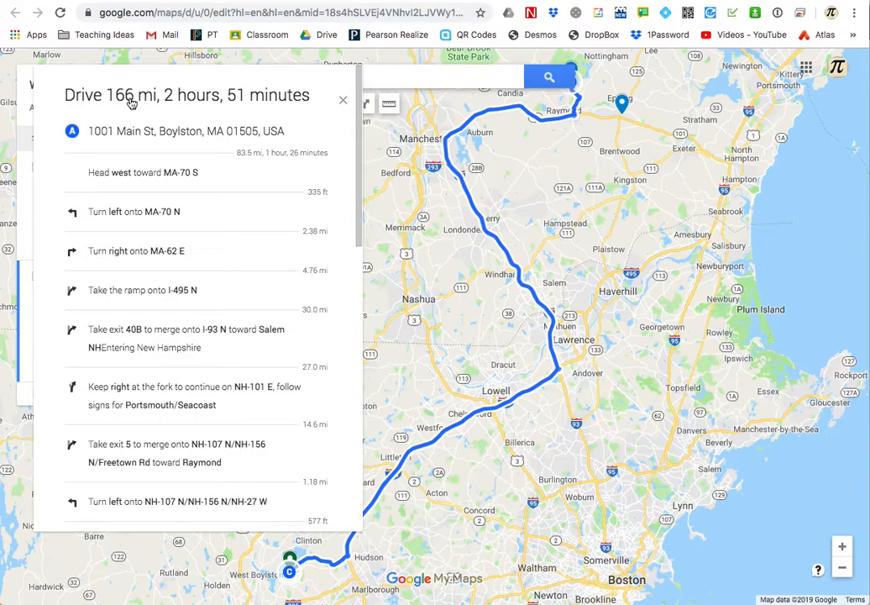
pyautogui.click(343, 102)
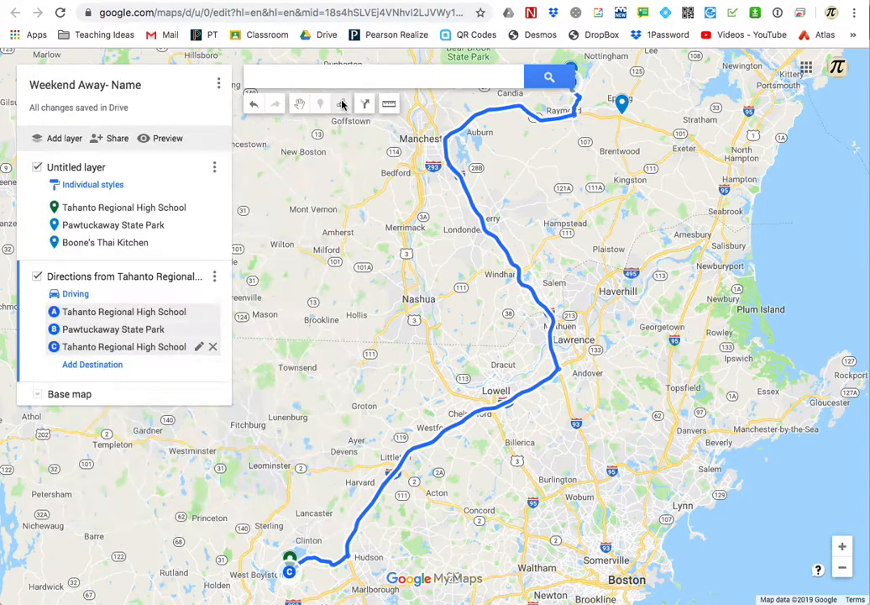
# Add Boone's Thai Kitchen to the driving route and order it between Pawtuckaway State Park and the return to the school.
pyautogui.moveTo(602, 285); pyautogui.dragTo(587, 325)
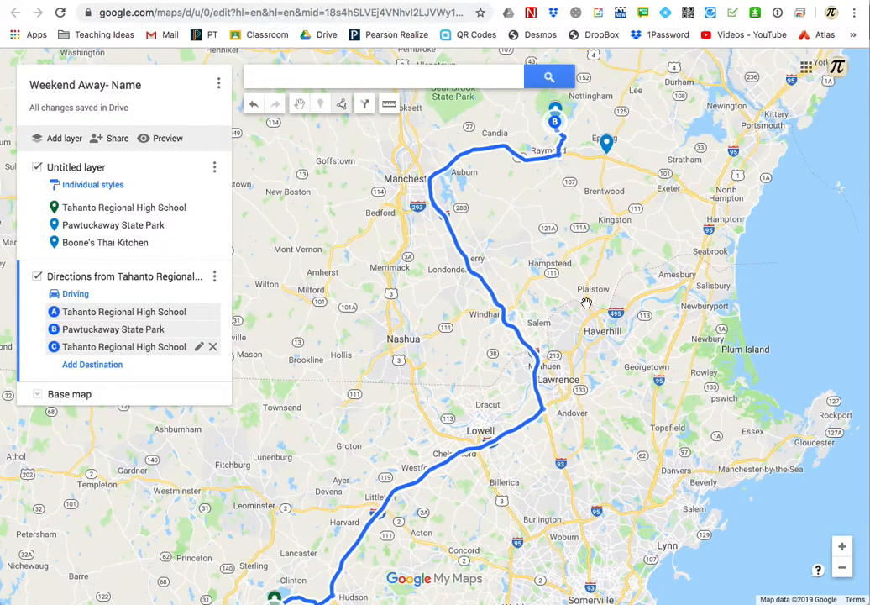
pyautogui.click(91, 364)
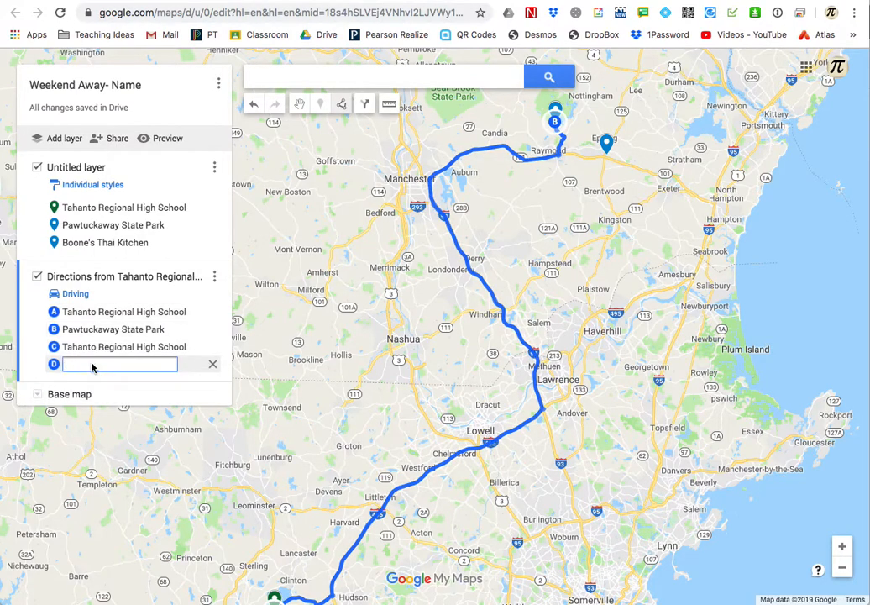
pyautogui.click(608, 144)
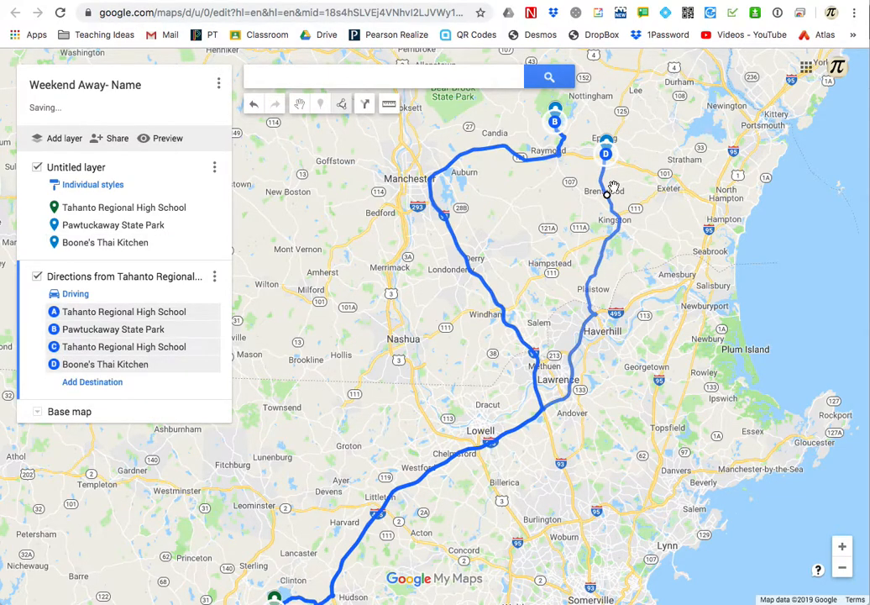
pyautogui.moveTo(88, 363); pyautogui.dragTo(87, 328)
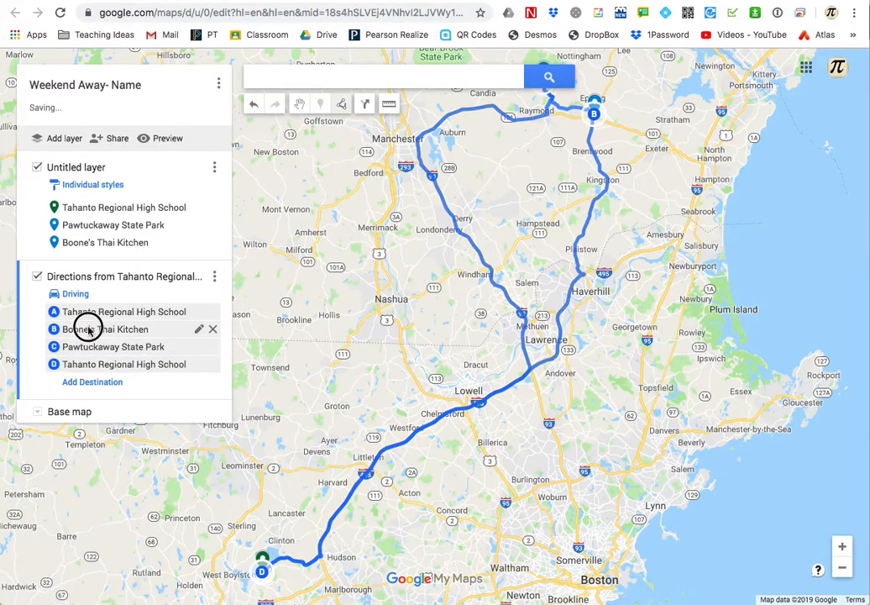
pyautogui.moveTo(87, 346); pyautogui.dragTo(88, 329)
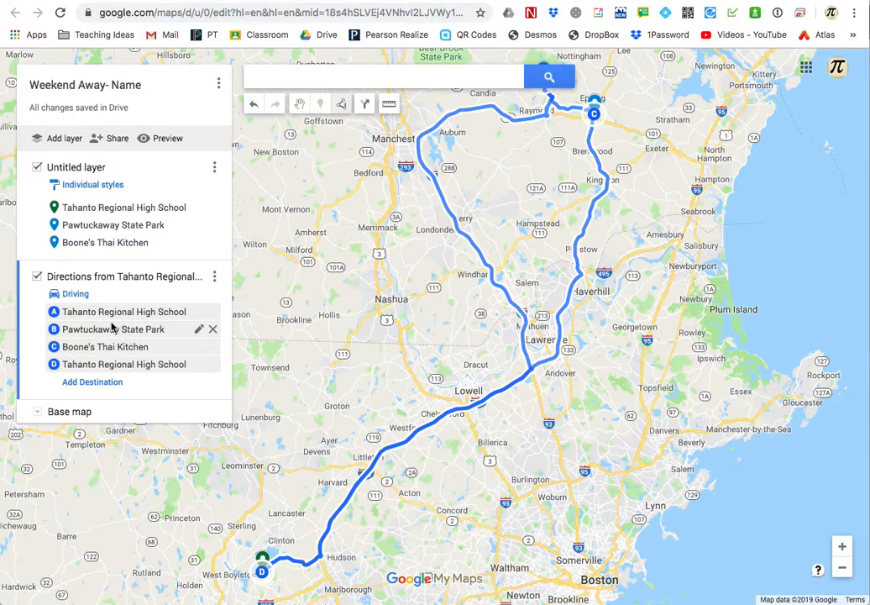
# Add a second Pawtuckaway State Park stop to the route, placed after Boone's Thai Kitchen and before the return to the school.
pyautogui.click(83, 382)
pyautogui.moveTo(546, 220); pyautogui.dragTo(534, 318)
pyautogui.click(531, 170)
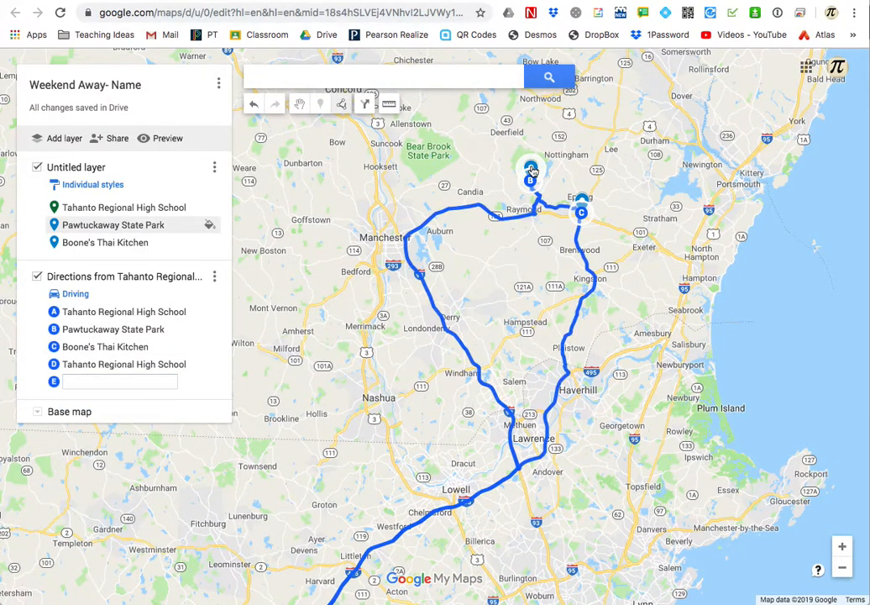
pyautogui.moveTo(85, 386); pyautogui.dragTo(85, 359)
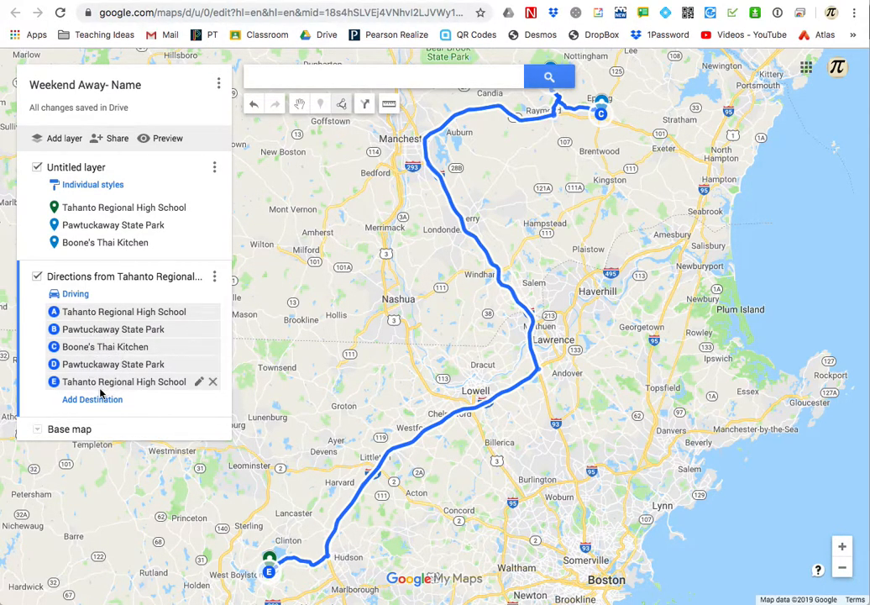
# Check the total distance and driving time of the five-stop route in its step-by-step directions.
pyautogui.click(214, 276)
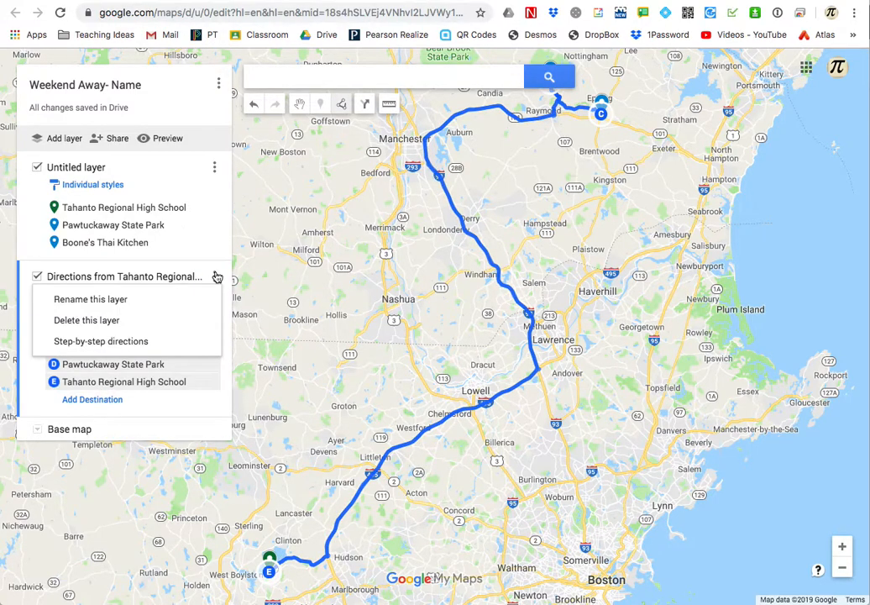
pyautogui.click(120, 343)
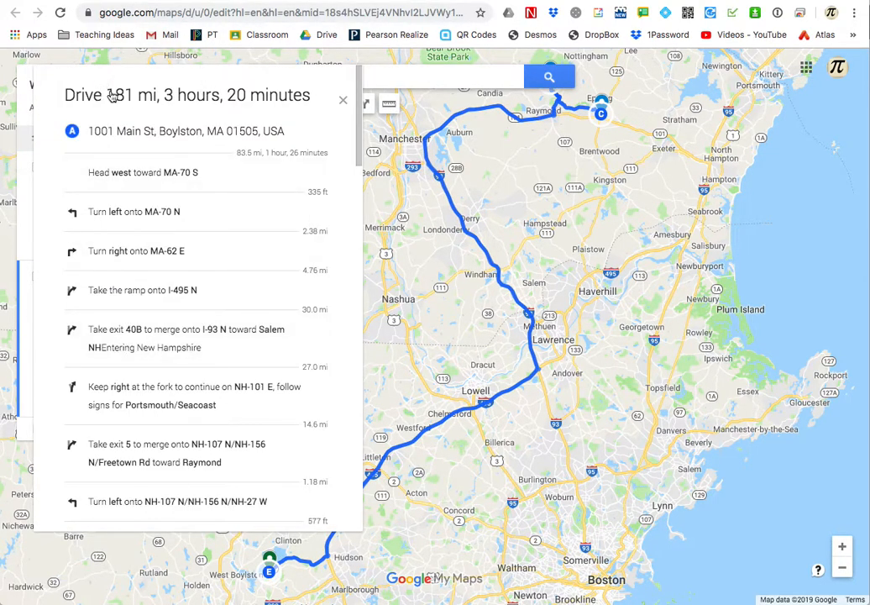
pyautogui.click(342, 99)
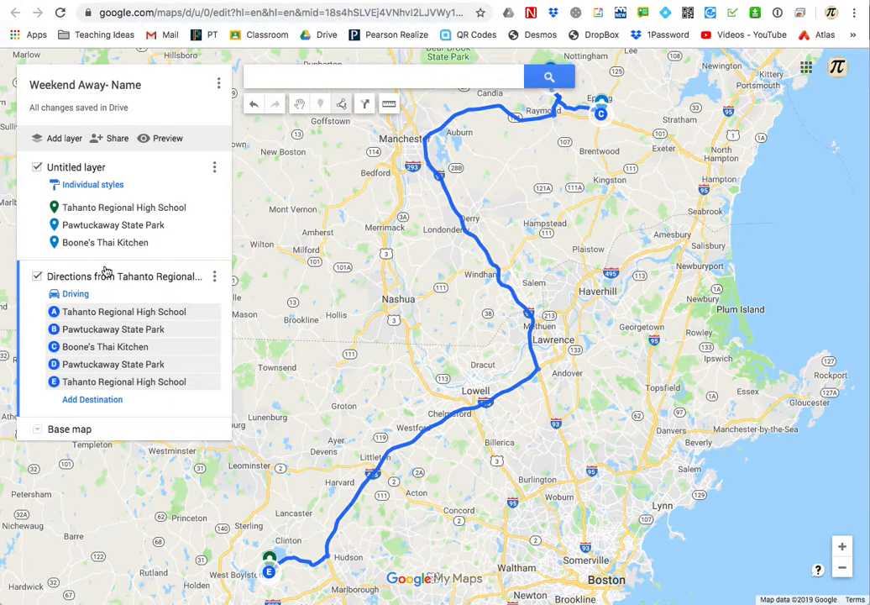
# Hide the driving directions layer and locate the Big Island campground area in Pawtuckaway State Park.
pyautogui.click(37, 276)
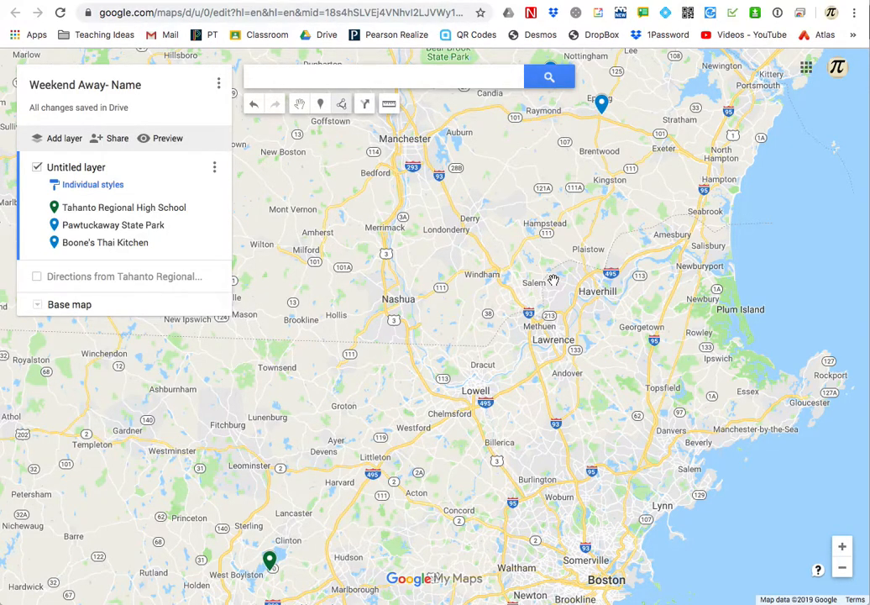
pyautogui.moveTo(538, 254); pyautogui.dragTo(493, 395)
pyautogui.scroll(5, 503, 252)
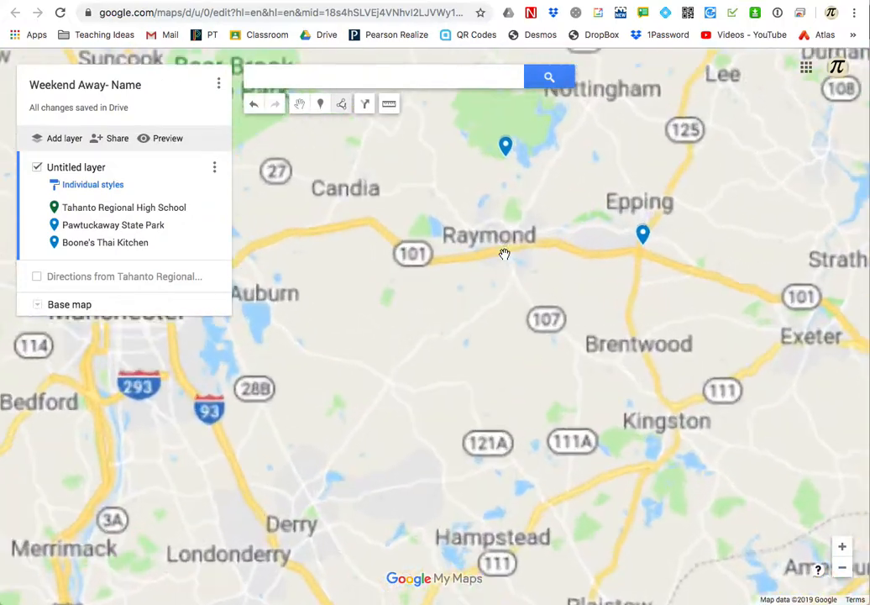
pyautogui.moveTo(502, 294); pyautogui.dragTo(472, 376)
pyautogui.scroll(3, 487, 354)
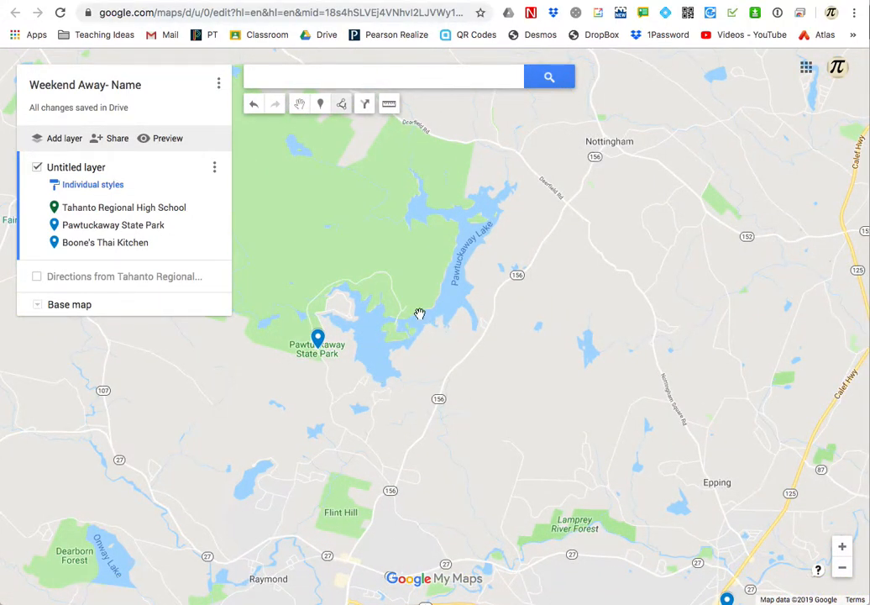
pyautogui.scroll(5, 408, 310)
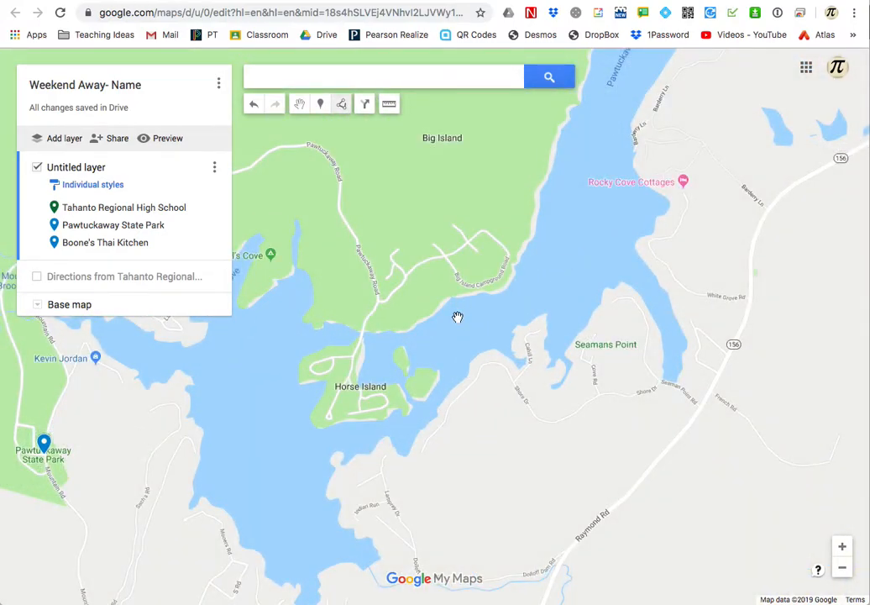
# Find Pawtuckaway Lake Rental on Lakeview Dr near the state park and add it to the map's untitled layer.
pyautogui.moveTo(458, 317); pyautogui.dragTo(714, 243)
pyautogui.moveTo(518, 299); pyautogui.dragTo(477, 371)
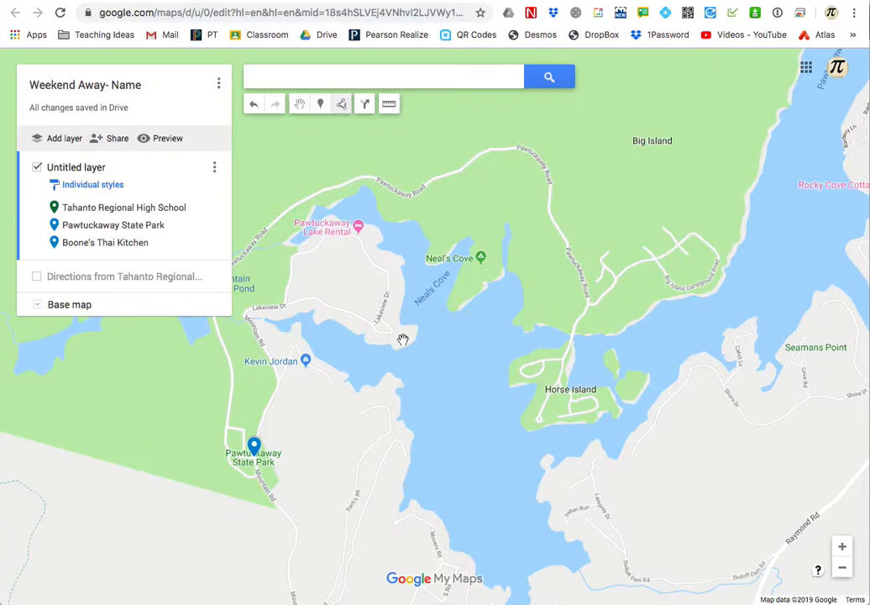
pyautogui.moveTo(342, 255); pyautogui.dragTo(344, 349)
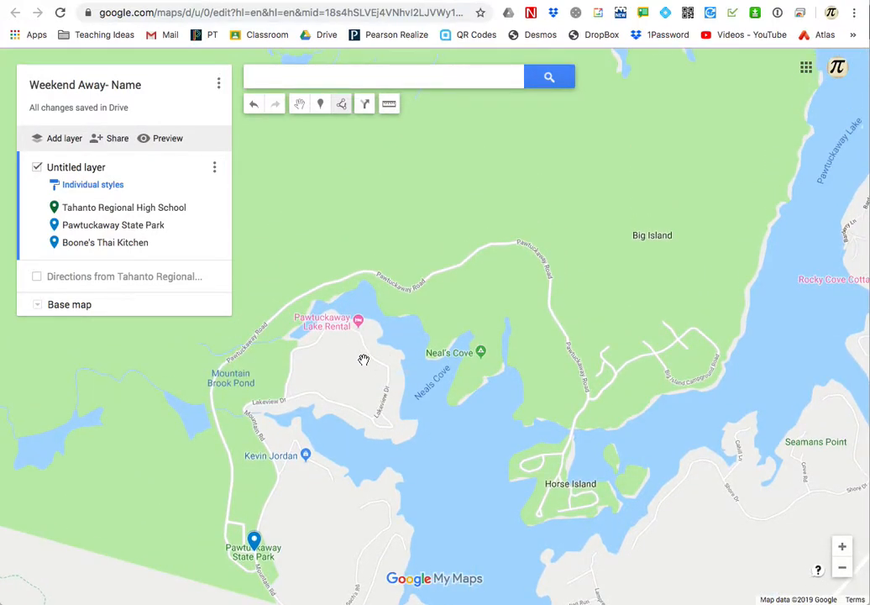
pyautogui.scroll(3, 363, 360)
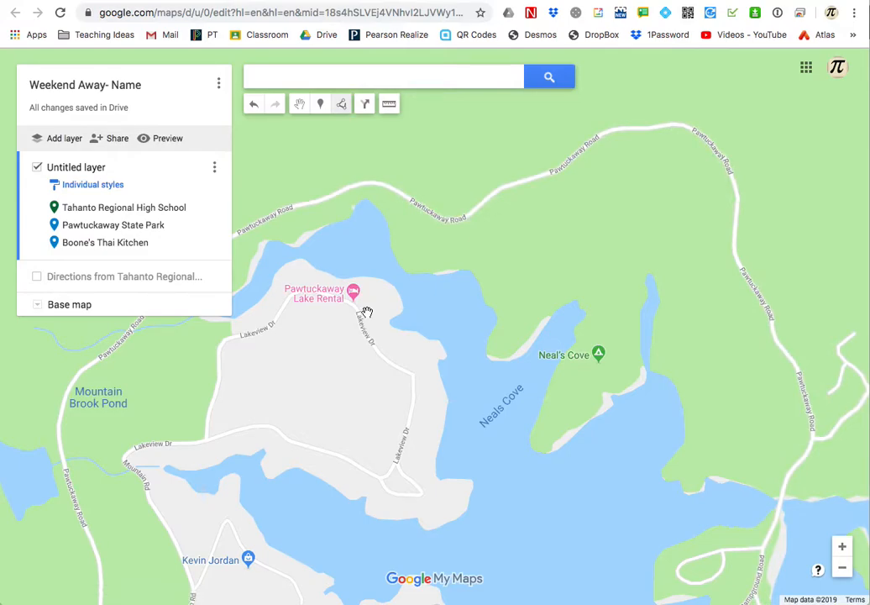
pyautogui.click(367, 311)
pyautogui.click(355, 294)
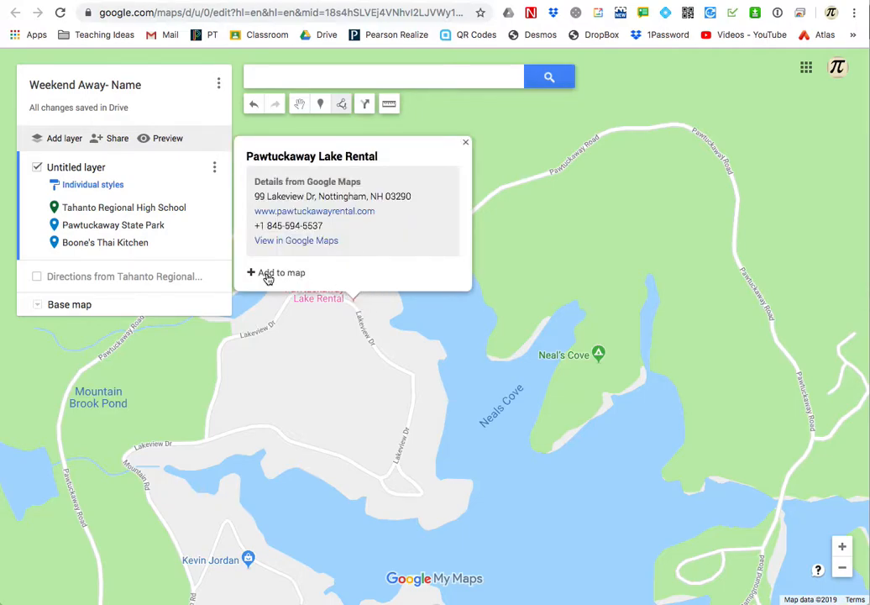
pyautogui.click(379, 353)
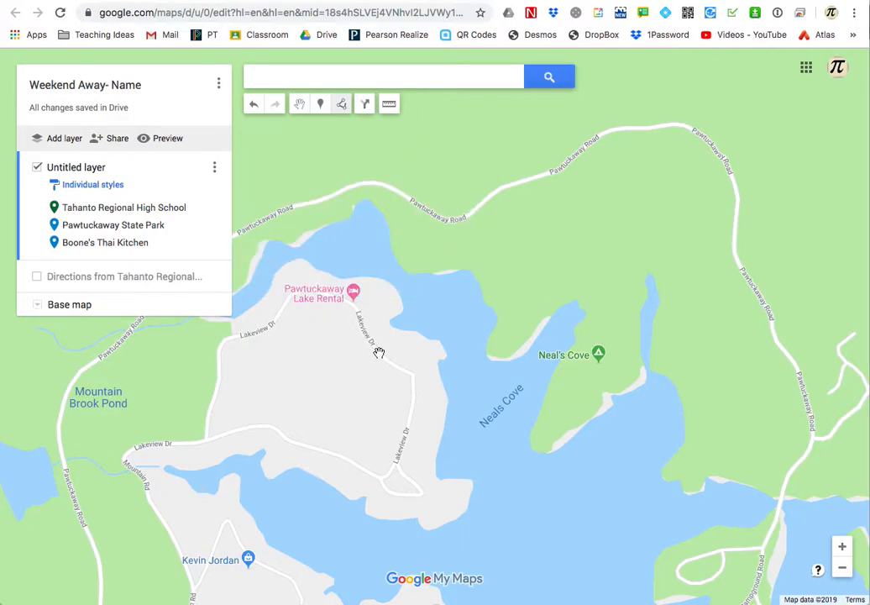
pyautogui.click(357, 296)
pyautogui.click(271, 274)
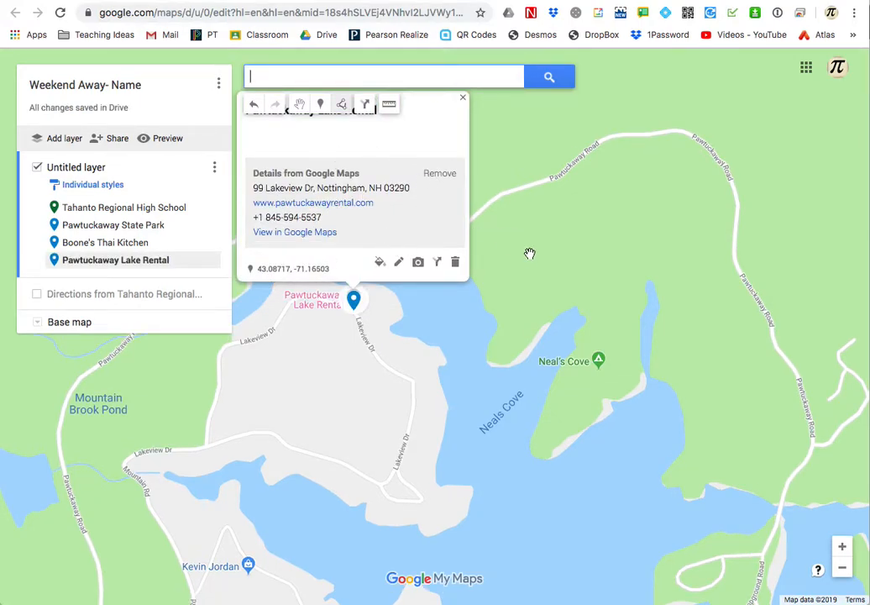
# Add the description "Rent kayaks for $100 for two" to the Pawtuckaway Lake Rental place and save it.
pyautogui.moveTo(530, 266); pyautogui.dragTo(571, 412)
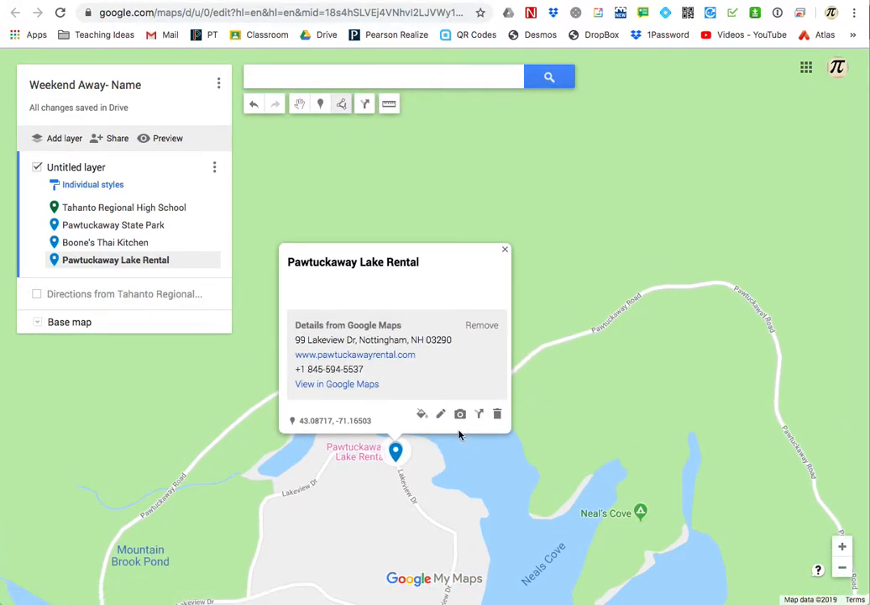
pyautogui.click(440, 413)
pyautogui.click(330, 283)
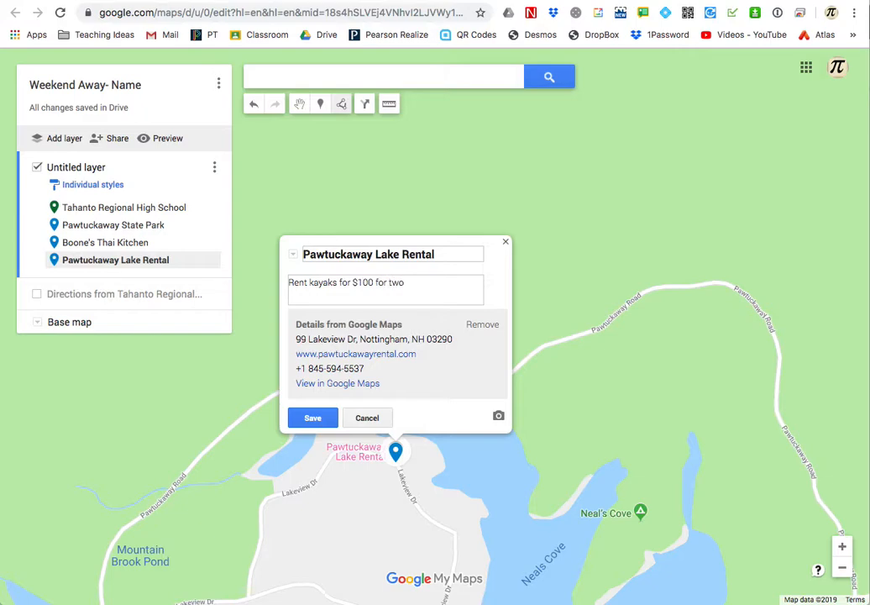
pyautogui.click(311, 415)
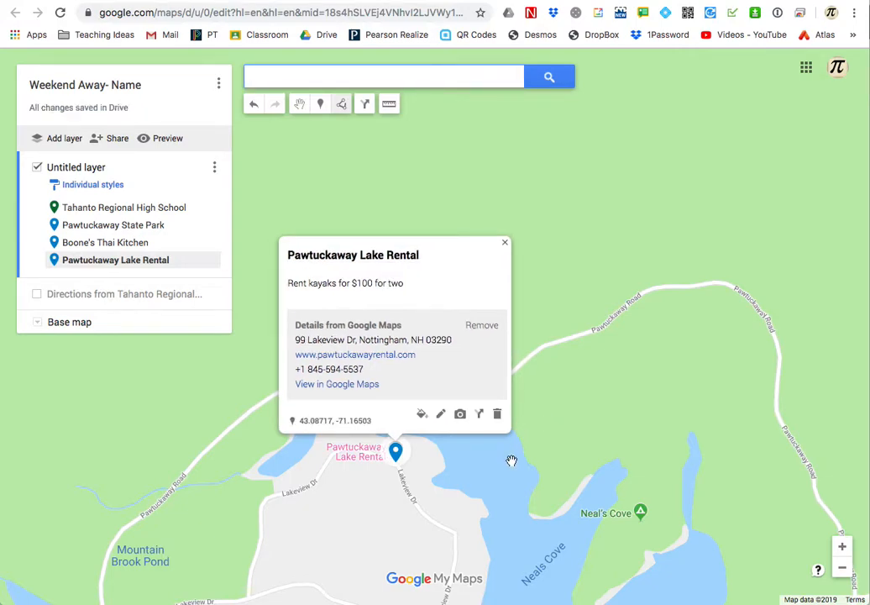
pyautogui.click(512, 486)
# Examine the region between Pawtuckaway State Park and Tahanto Regional High School, including the Lowell and Chelmsford area.
pyautogui.moveTo(512, 485); pyautogui.dragTo(651, 389)
pyautogui.moveTo(614, 515); pyautogui.dragTo(585, 211)
pyautogui.scroll(-5, 586, 211)
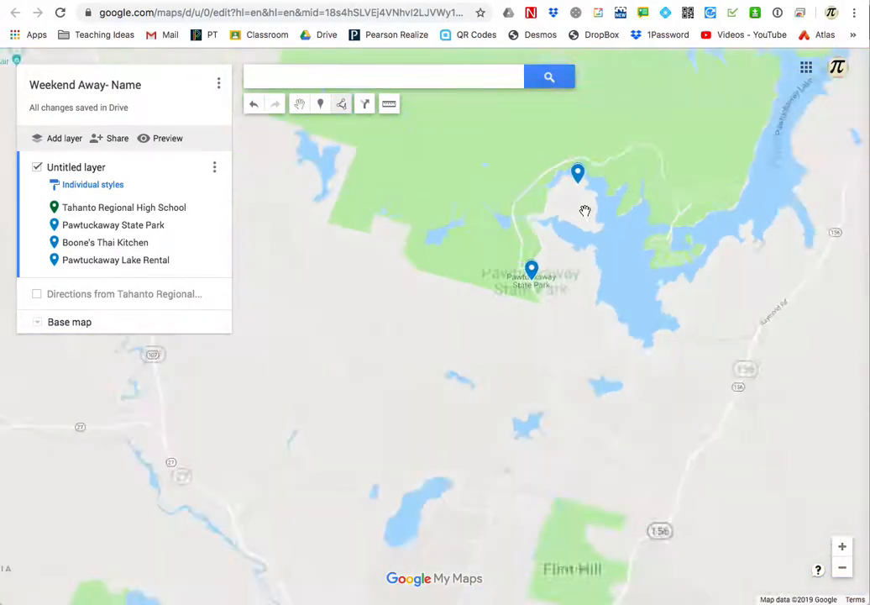
pyautogui.moveTo(568, 473); pyautogui.dragTo(567, 238)
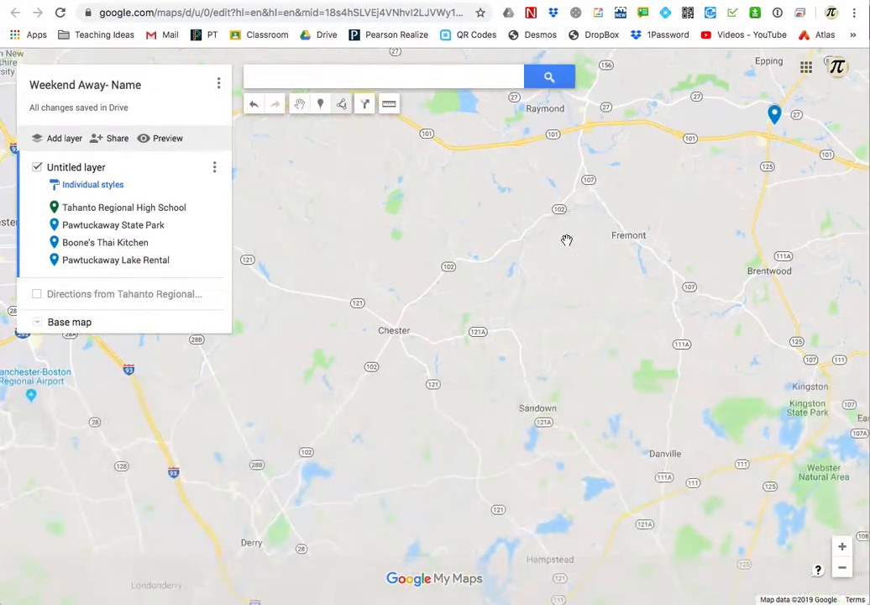
pyautogui.moveTo(561, 361); pyautogui.dragTo(546, 167)
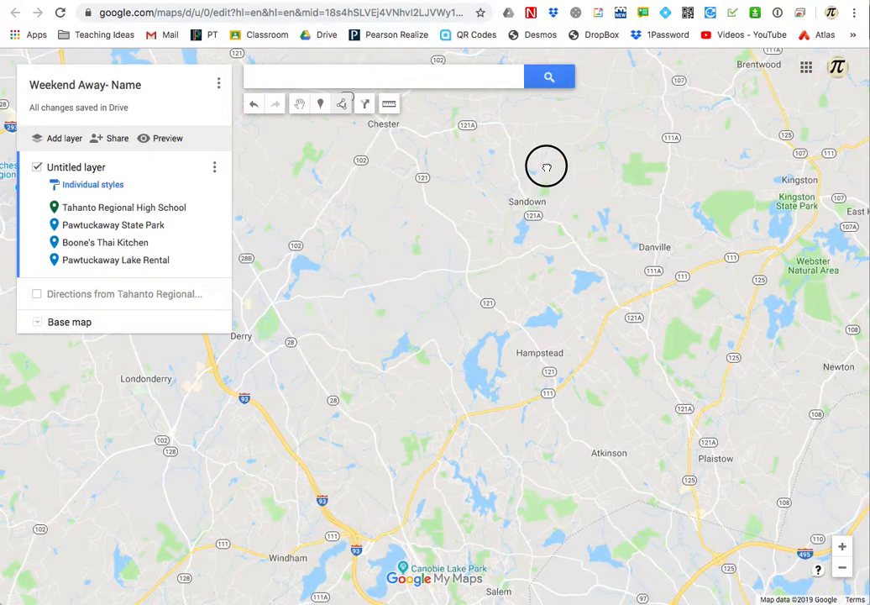
pyautogui.moveTo(579, 315); pyautogui.dragTo(572, 241)
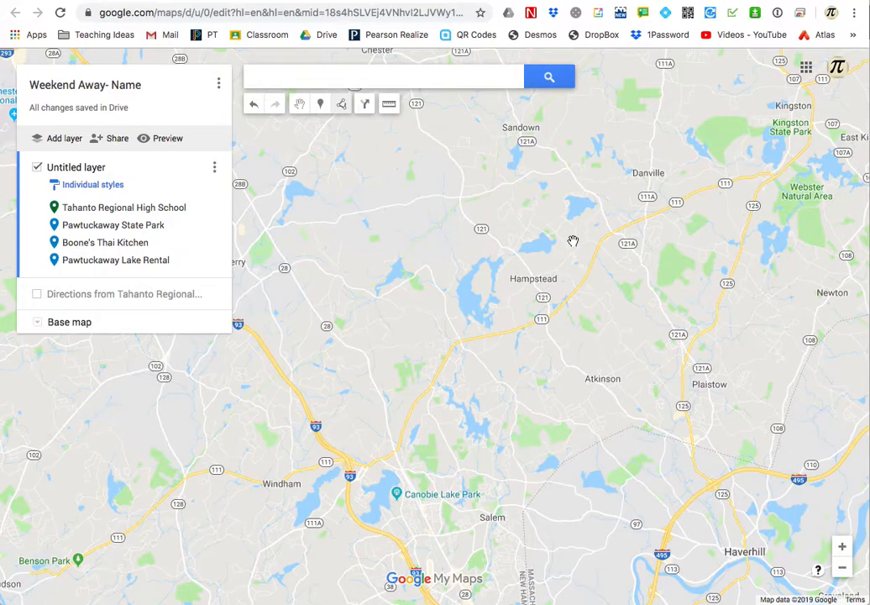
pyautogui.scroll(-2, 573, 241)
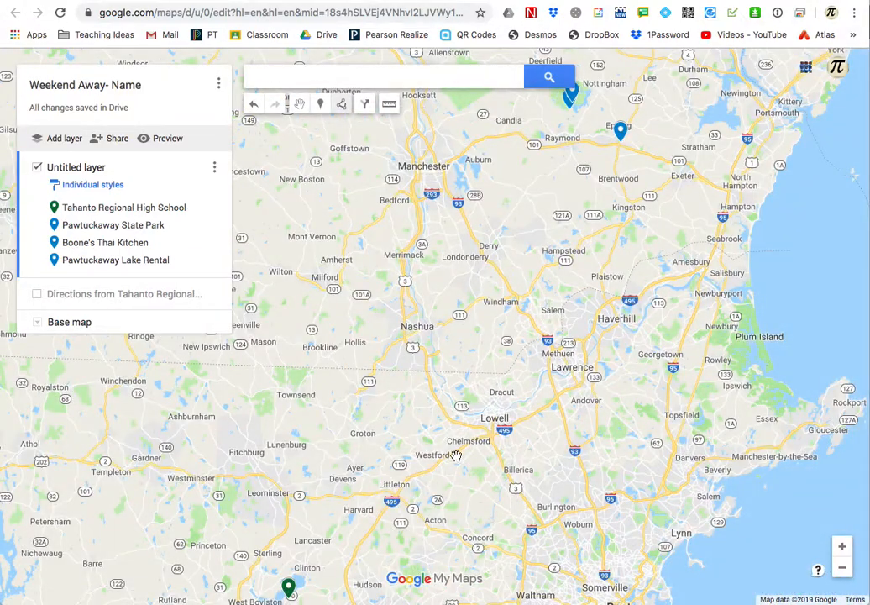
pyautogui.scroll(3, 476, 442)
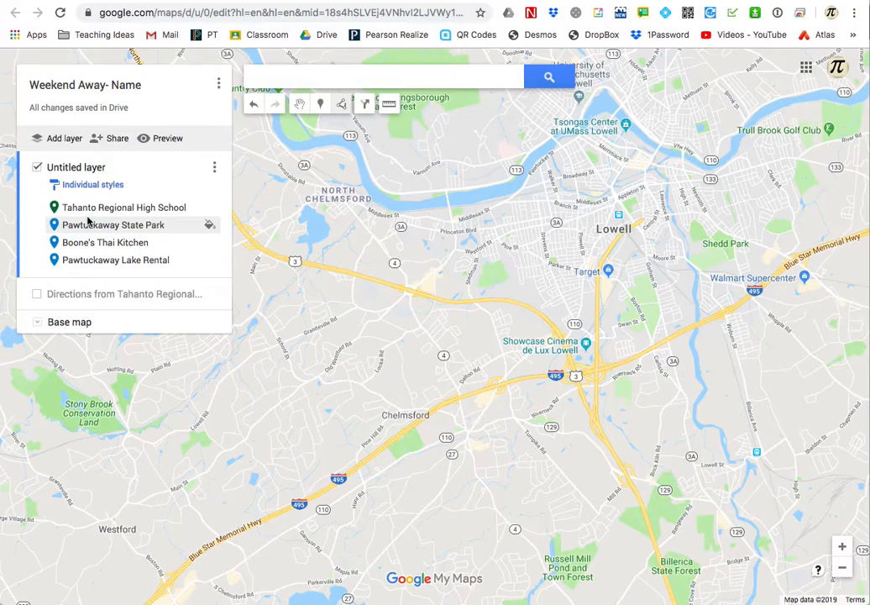
pyautogui.scroll(1, 505, 381)
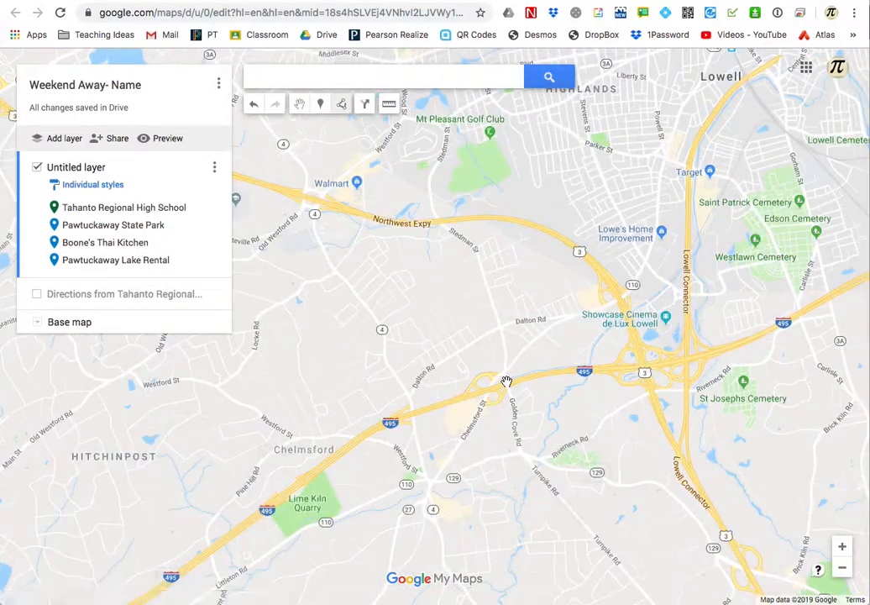
pyautogui.scroll(-3, 507, 380)
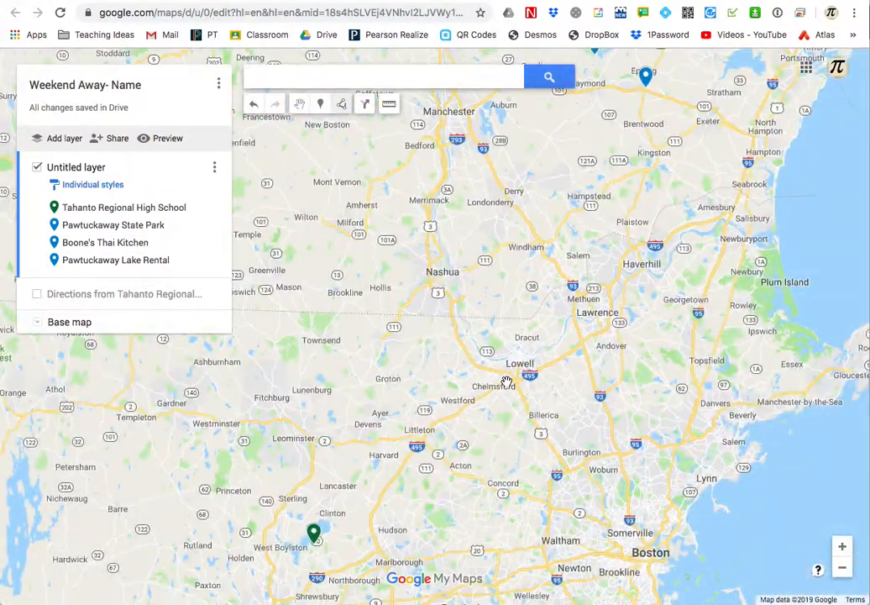
pyautogui.moveTo(520, 317); pyautogui.dragTo(519, 389)
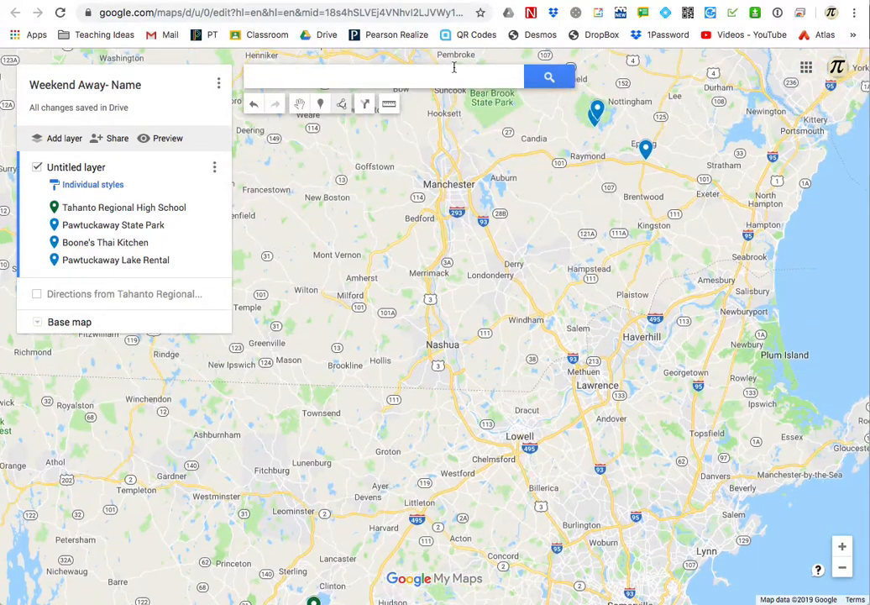